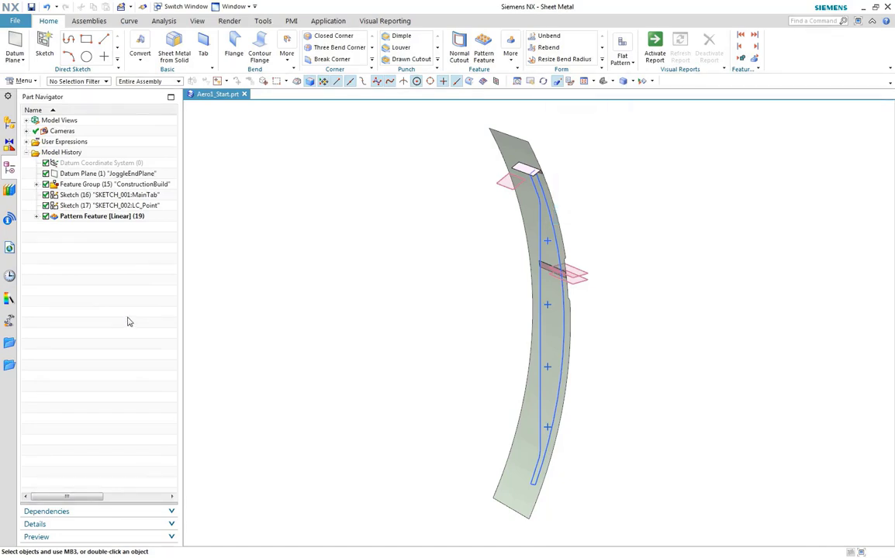
- Define the sheet metal part properties by material selection, choosing Aluminum_2014_10 with thickness 3.0 and temper T6
click(15, 21)
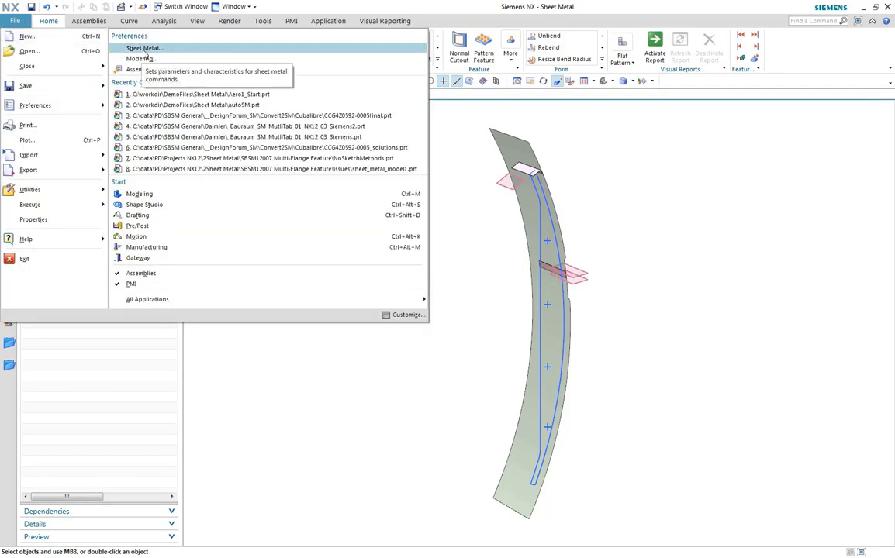
click(143, 49)
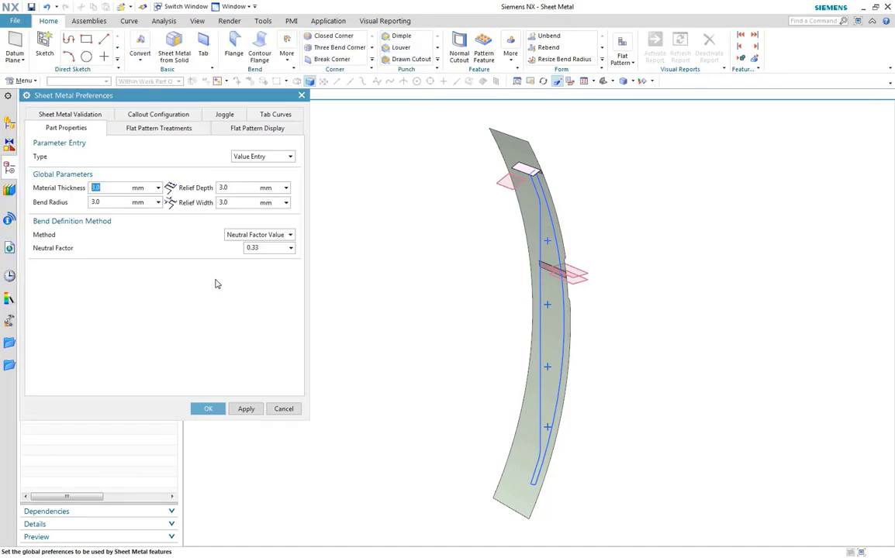
click(250, 157)
click(250, 176)
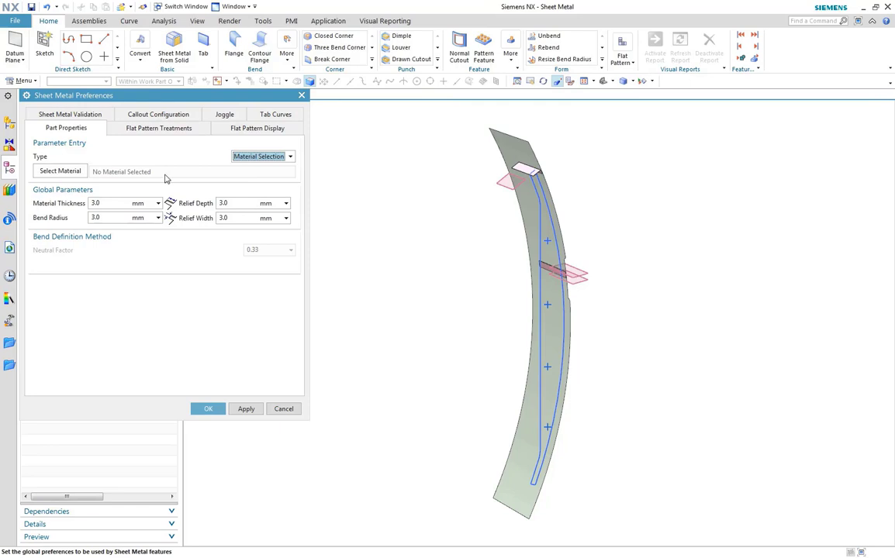
click(56, 172)
click(128, 166)
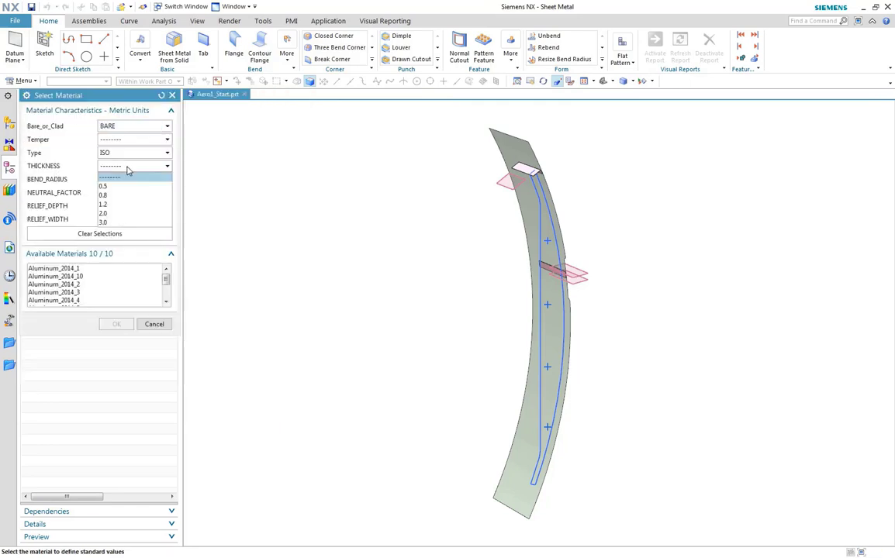
click(128, 223)
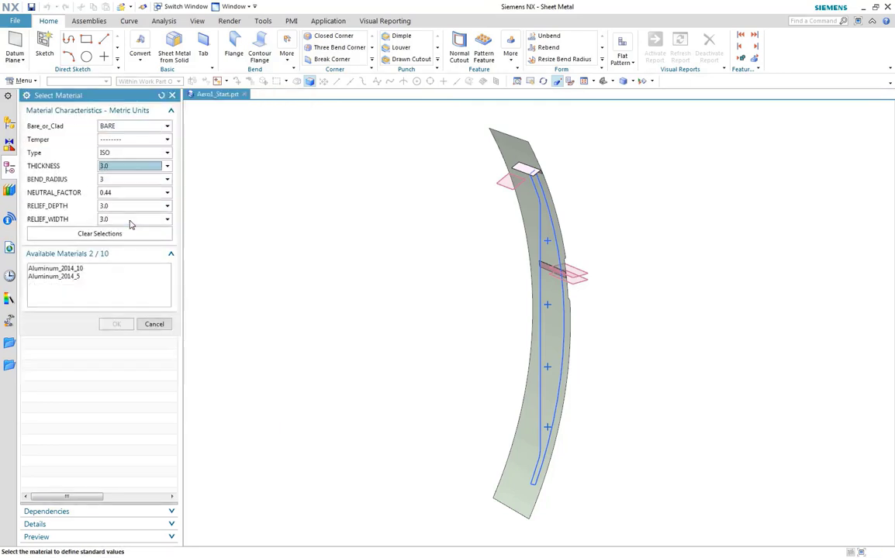
click(101, 138)
click(105, 154)
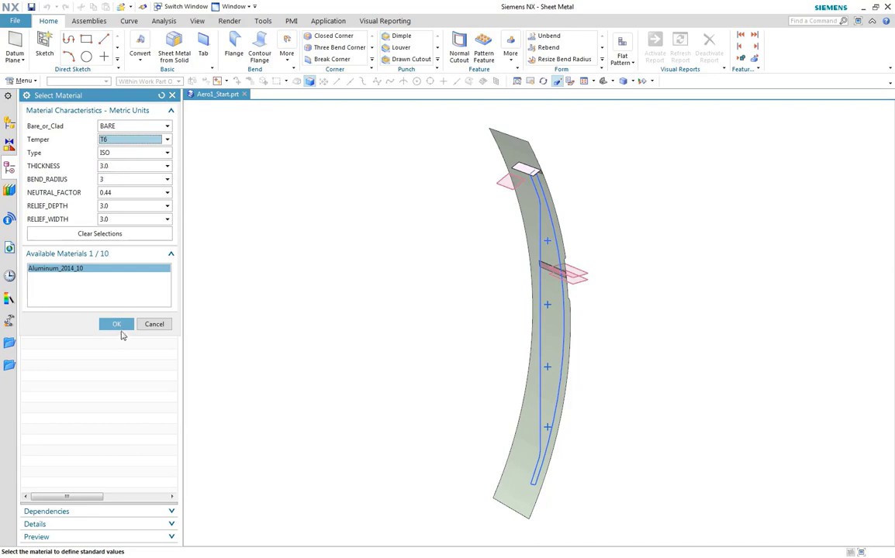
click(117, 325)
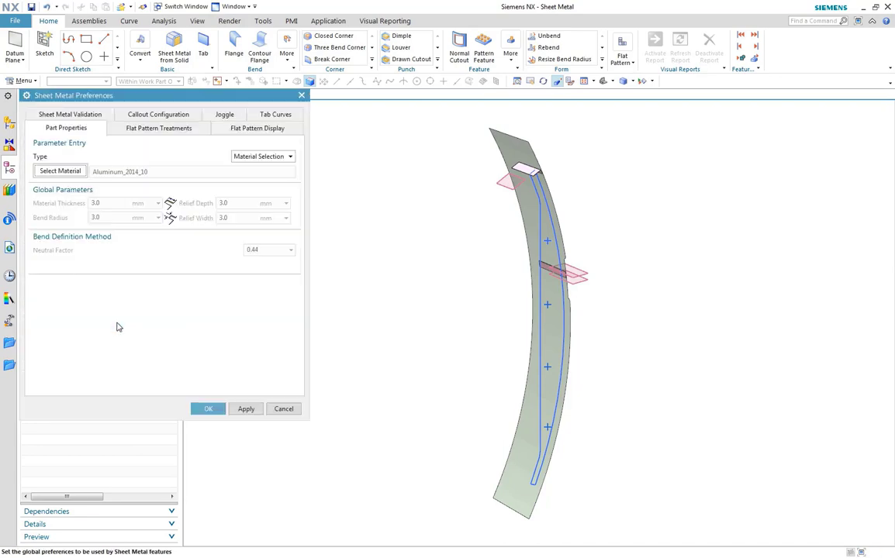
click(208, 410)
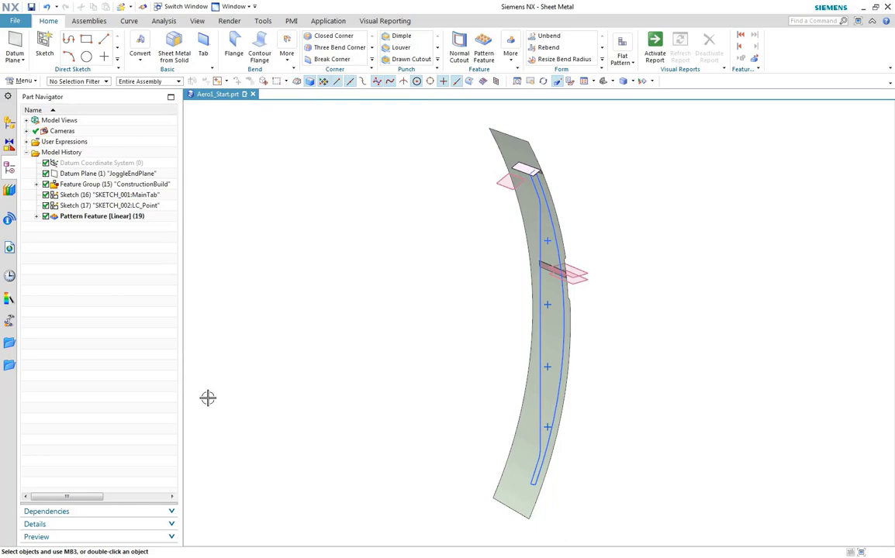
- Create a 3 mm thick base tab from the closed MainTab sketch region, using the Region Boundary Curves rule
click(203, 52)
click(356, 81)
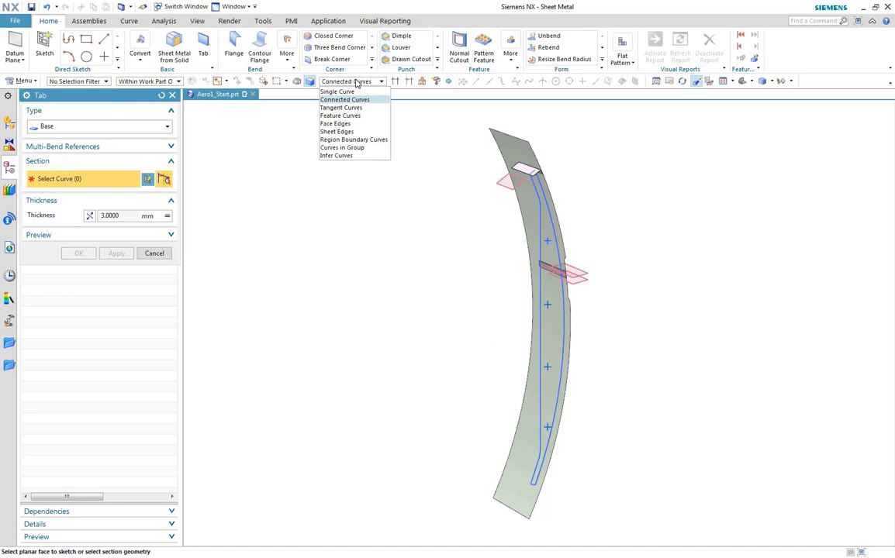
click(352, 140)
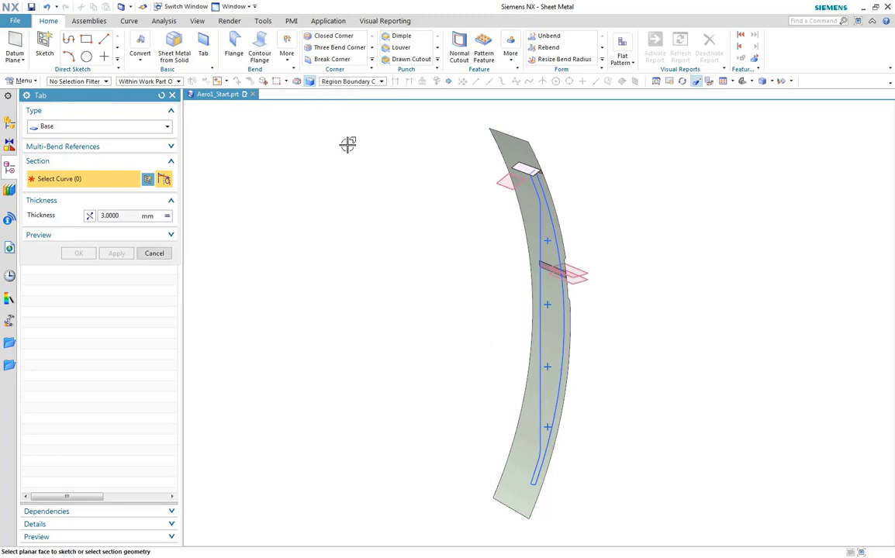
click(547, 229)
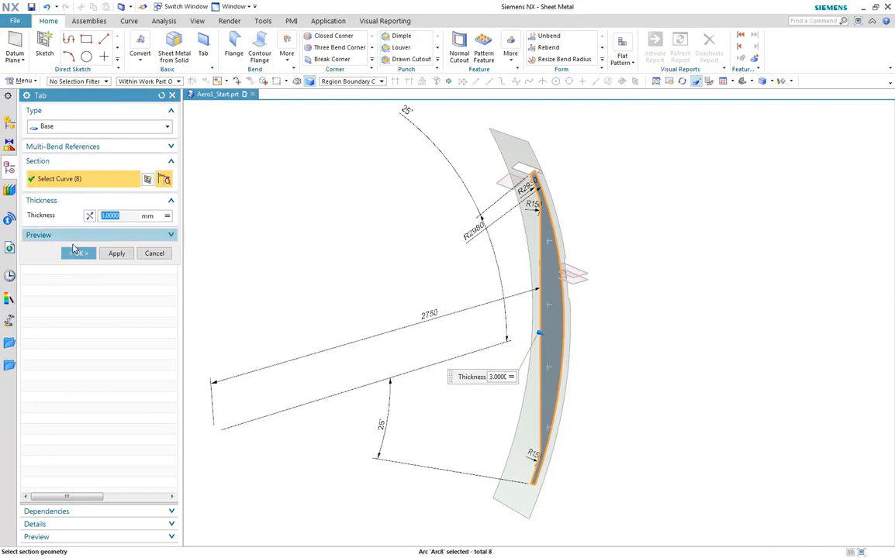
click(75, 253)
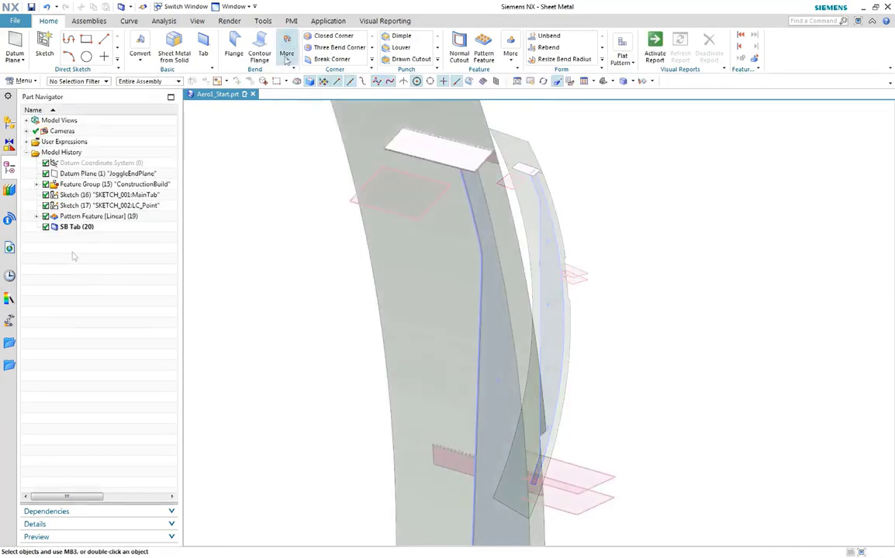
- Add an Advanced Flange of type To Reference along the tab's outer curved edge, using the large curved surface as reference face with inferred length
click(286, 53)
click(310, 186)
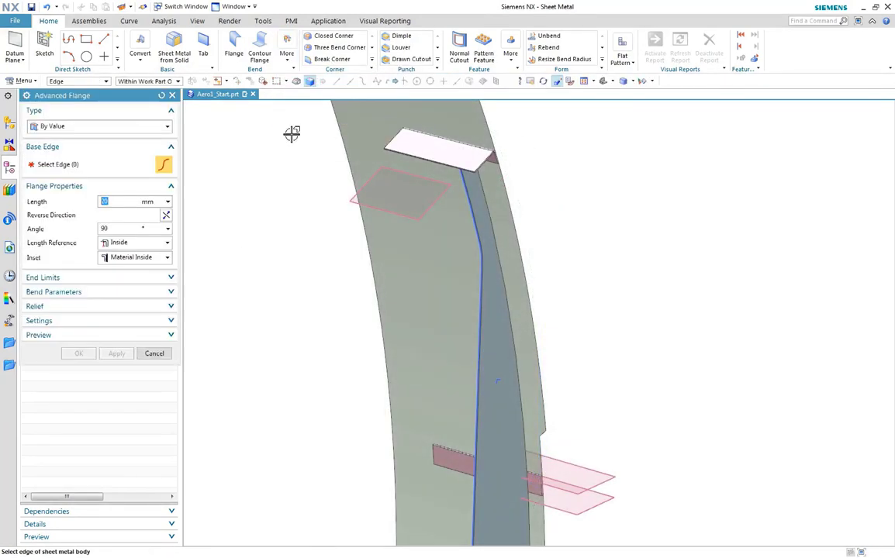
click(482, 204)
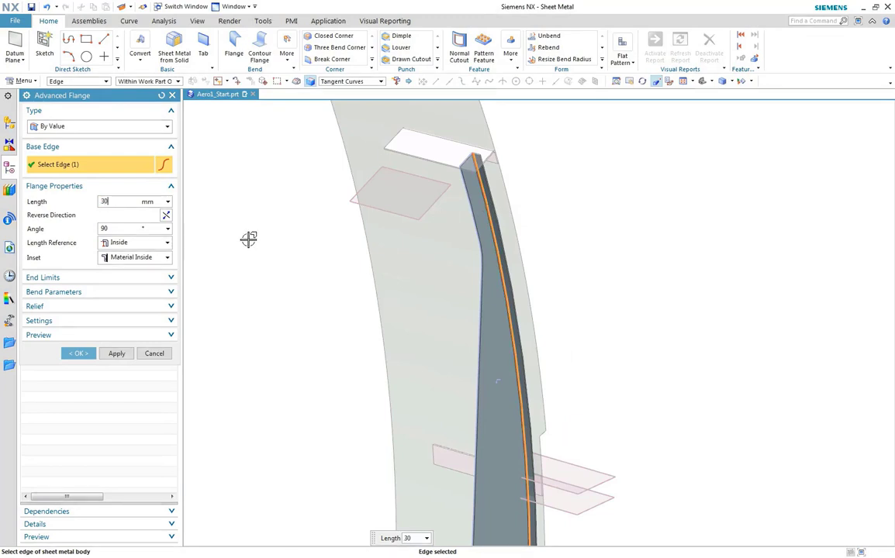
click(108, 126)
click(92, 149)
click(293, 276)
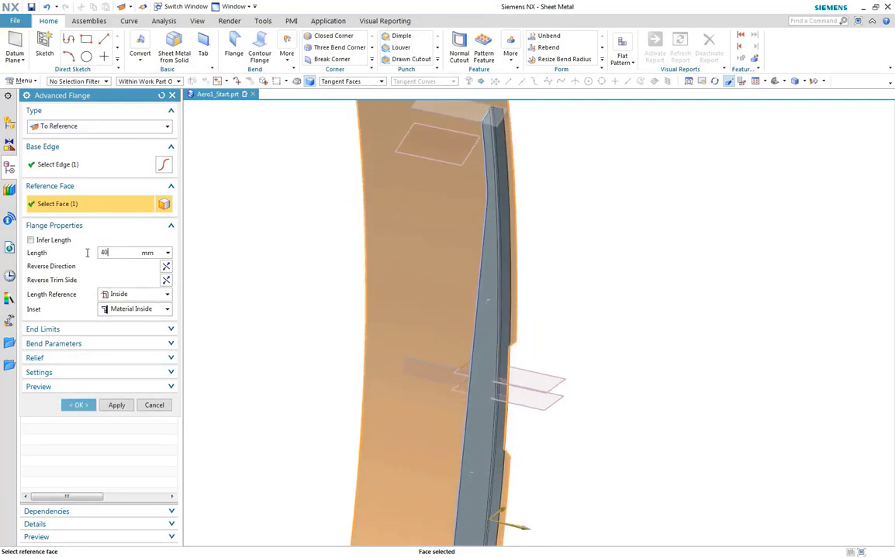
click(30, 241)
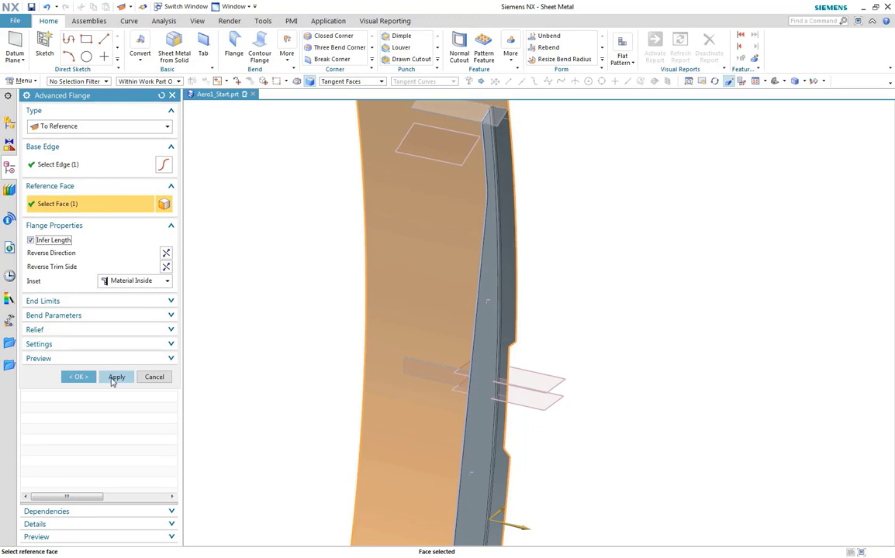
click(114, 377)
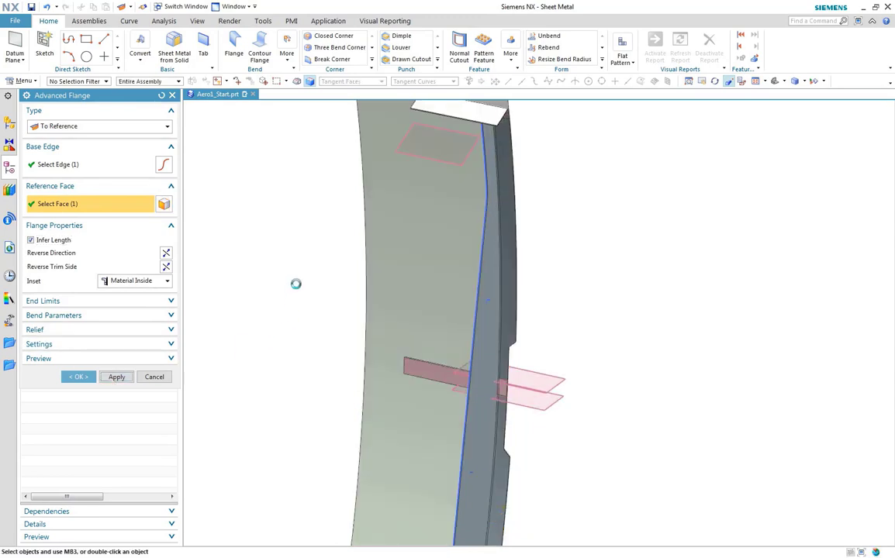
- Add a By Value Advanced Flange with 30 mm length and 90° angle along the tab's inner edge chain
click(101, 125)
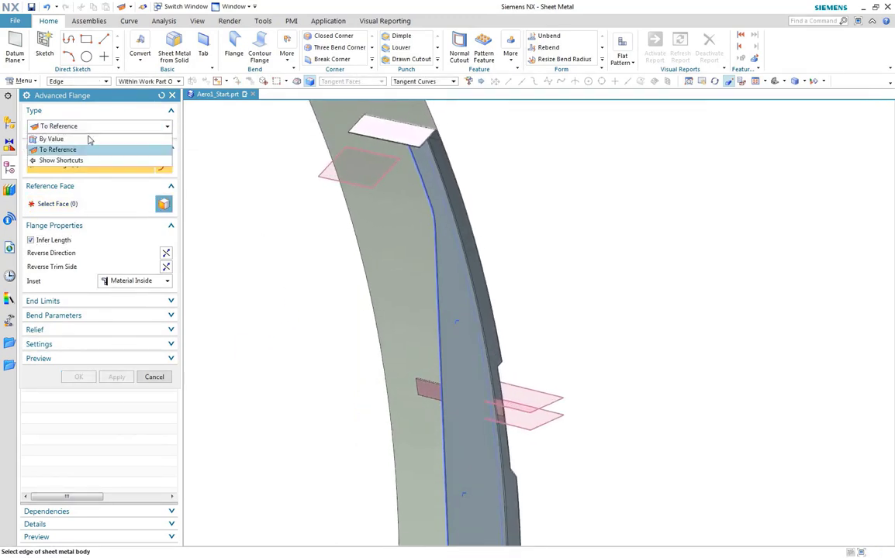
click(55, 138)
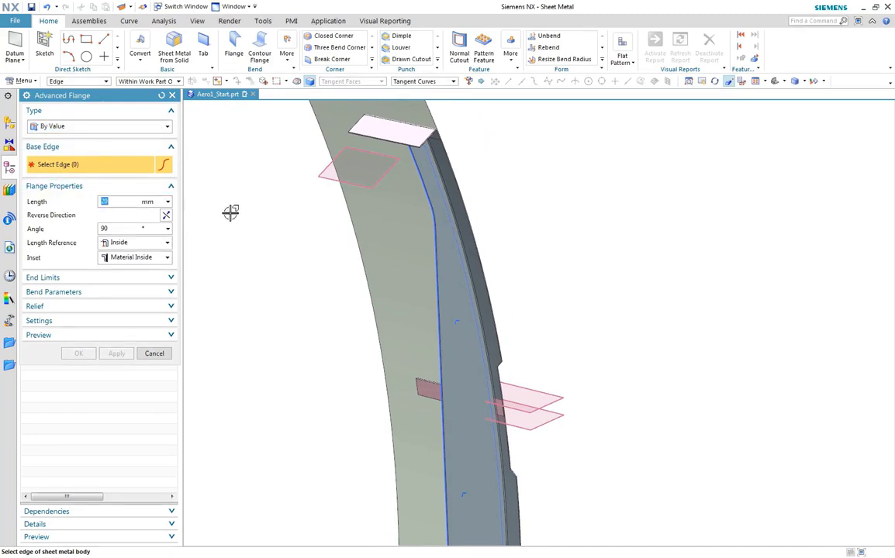
scroll(397, 205, up, 5)
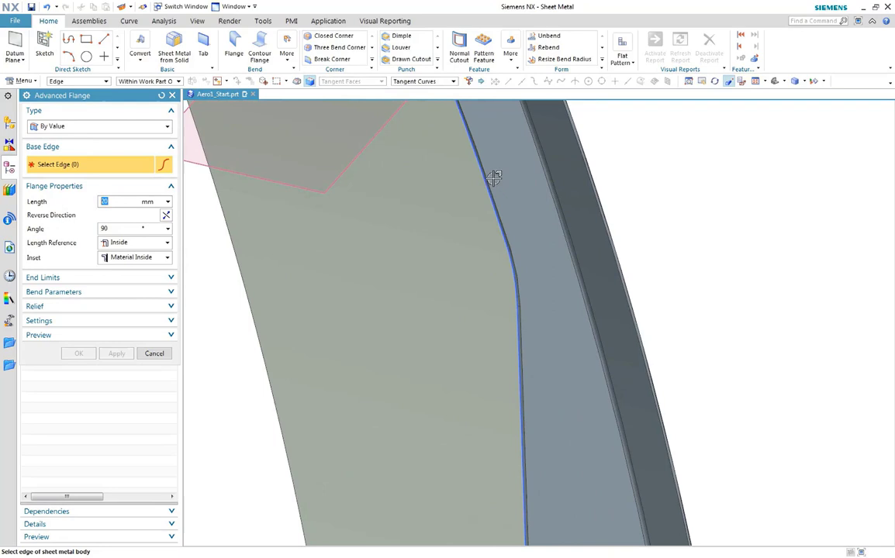
click(493, 179)
scroll(352, 267, down, 1)
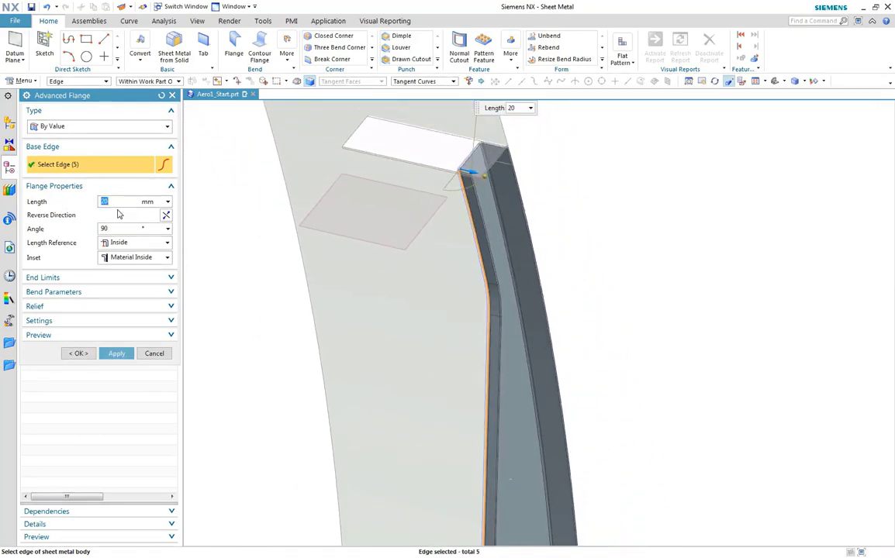
text(30)
key(Return)
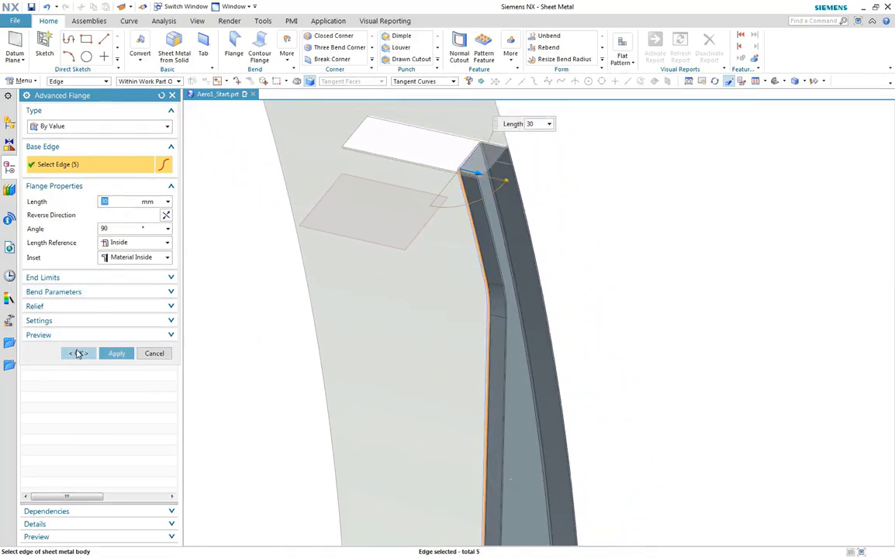
click(89, 353)
key(ctrl+f)
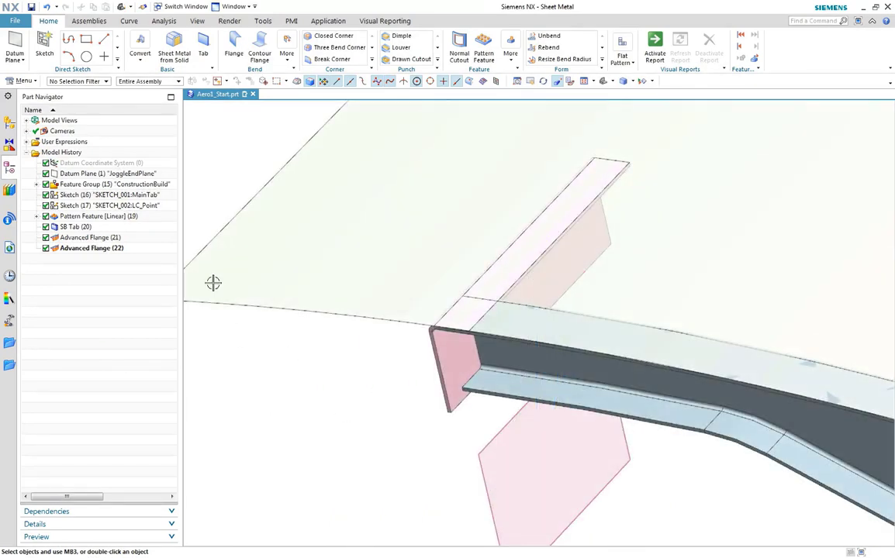
- Set up a Joggle on the outer flange face, with the start plane offset 40 mm from the nearby datum plane and its direction reversed
click(287, 55)
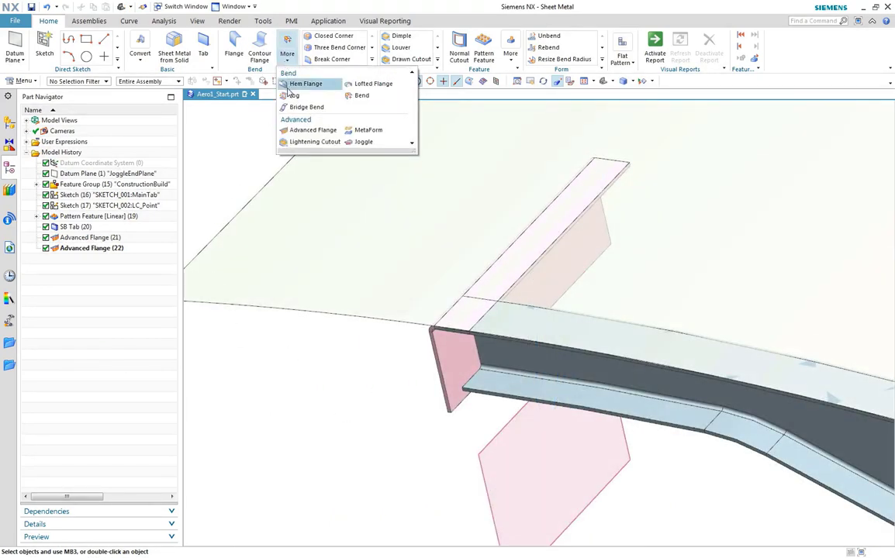
click(362, 142)
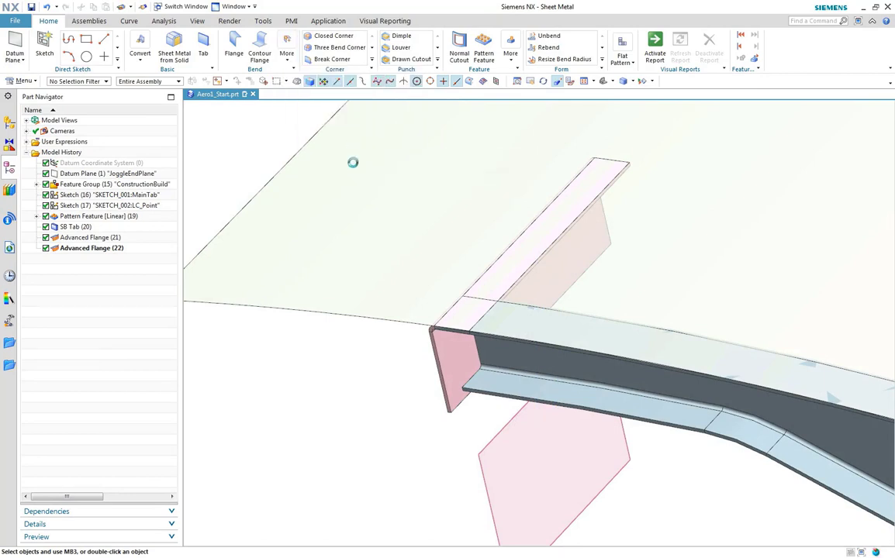
click(492, 314)
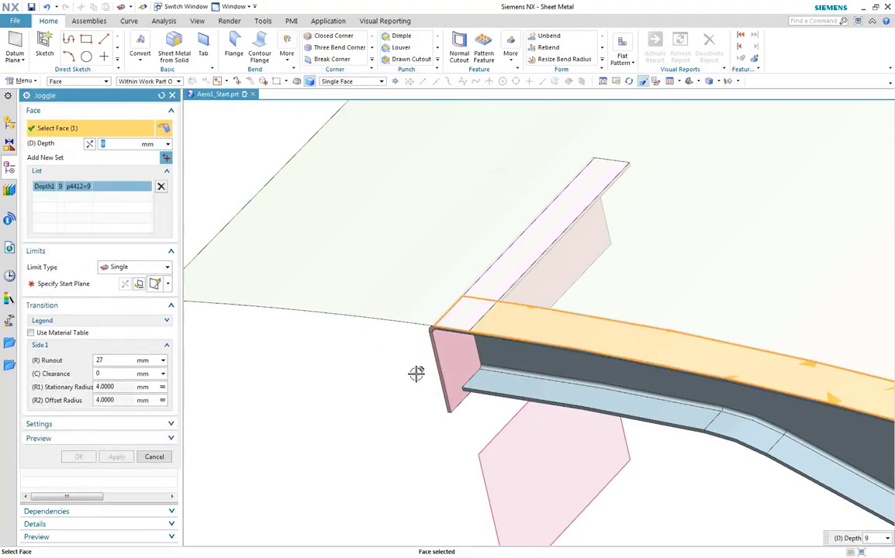
click(70, 284)
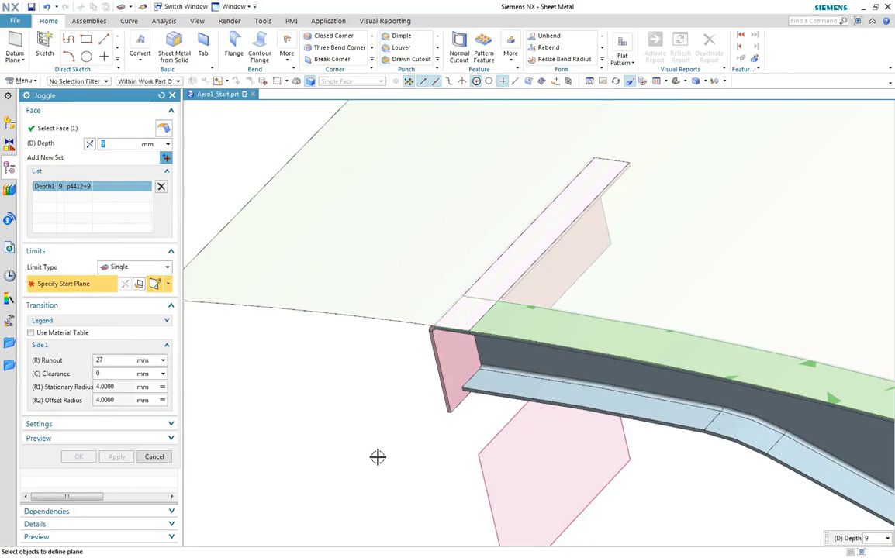
click(456, 459)
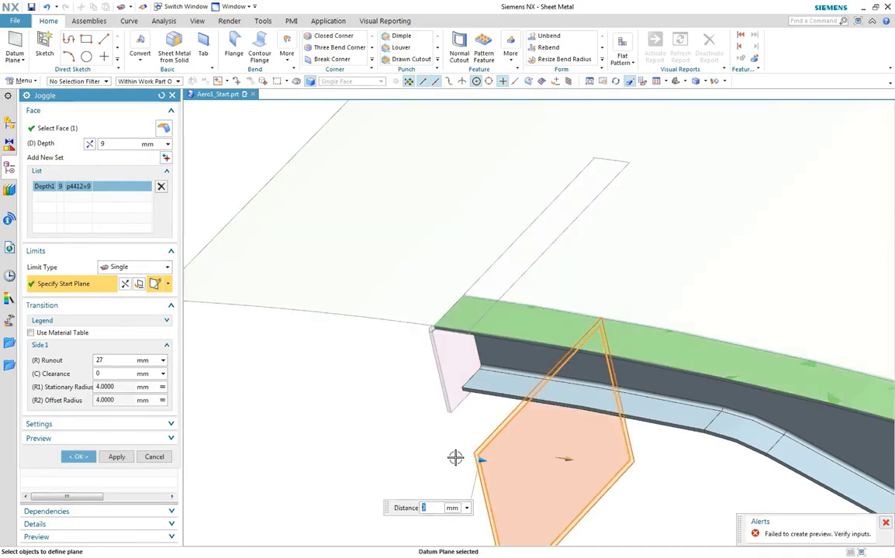
key(Return)
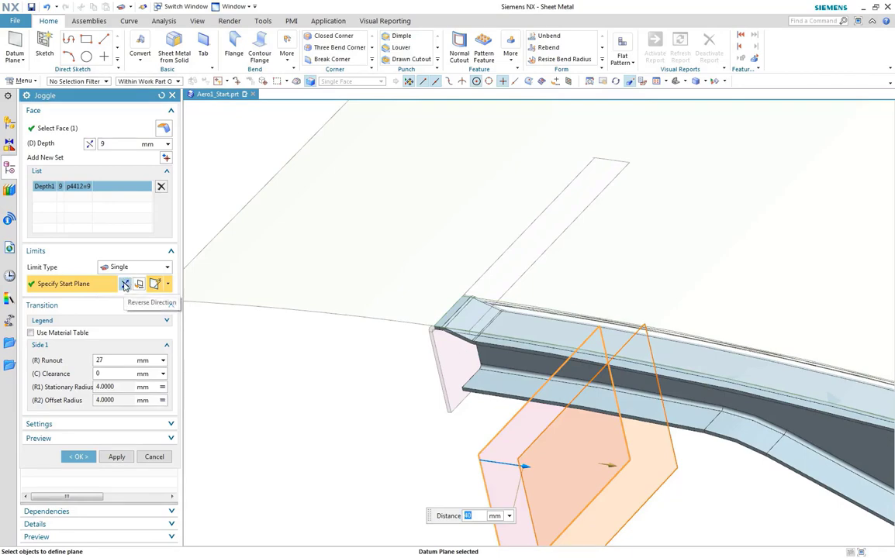
click(124, 284)
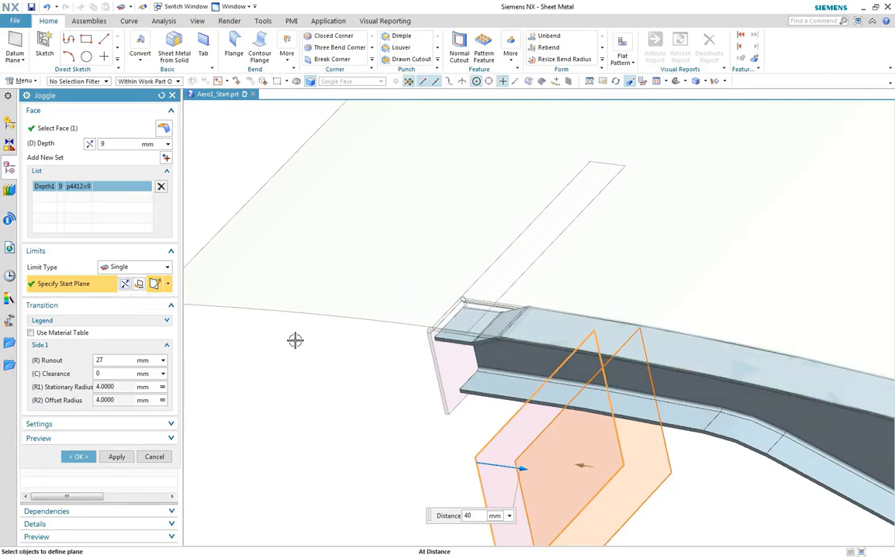
- Set the joggle depth to 3 mm and take its transition values from the material table
scroll(312, 350, down, 5)
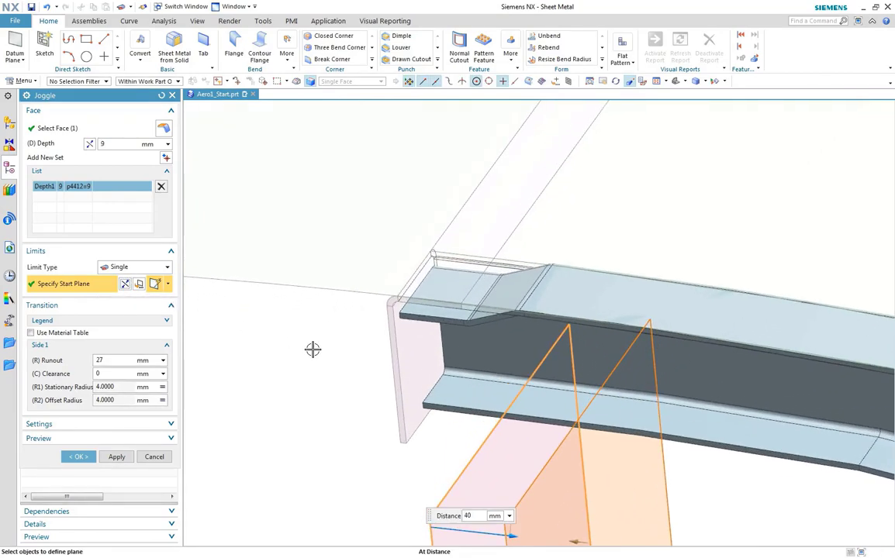
click(102, 144)
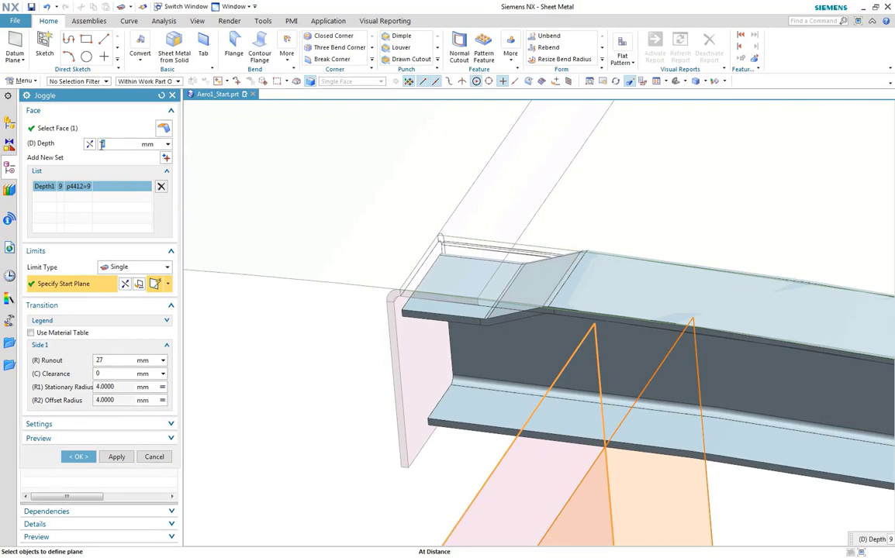
key(Tab)
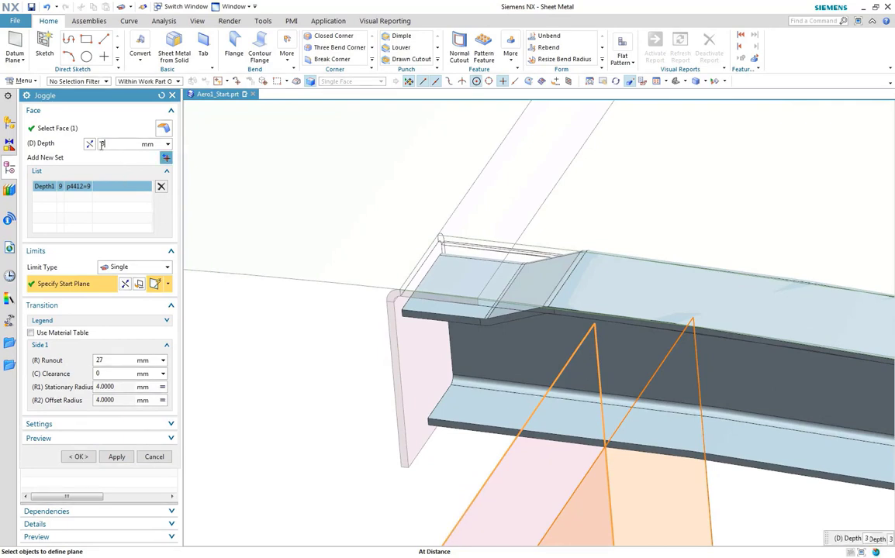
key(Return)
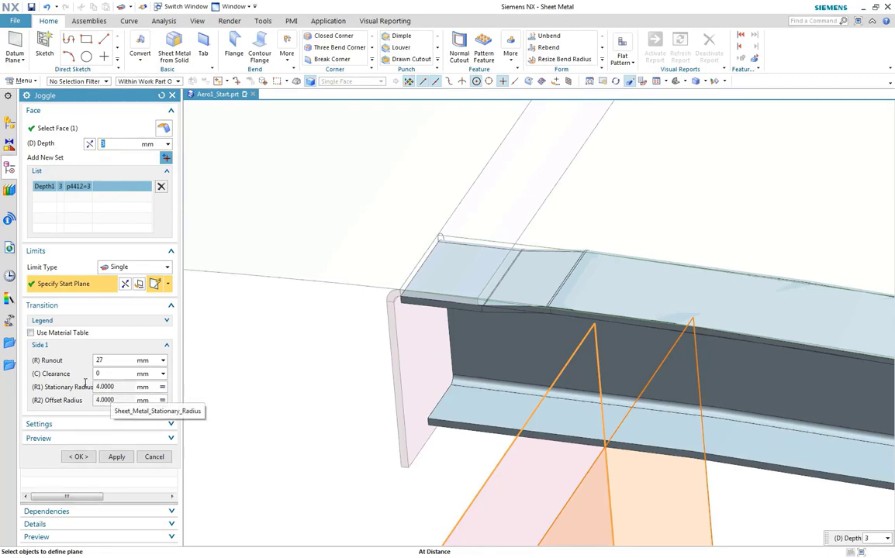
click(31, 334)
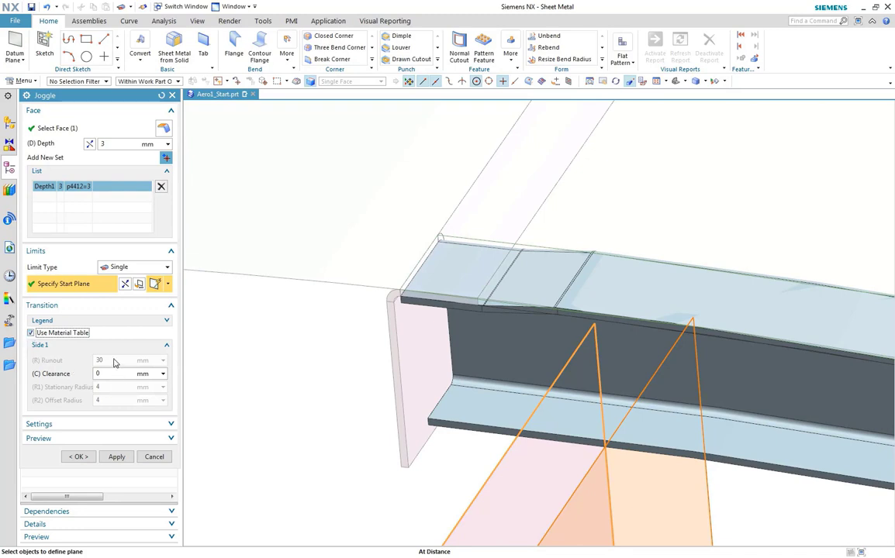
- Apply the joggle and set up a second one with Twin limits on the outer flange face at the crossing construction strip
click(116, 456)
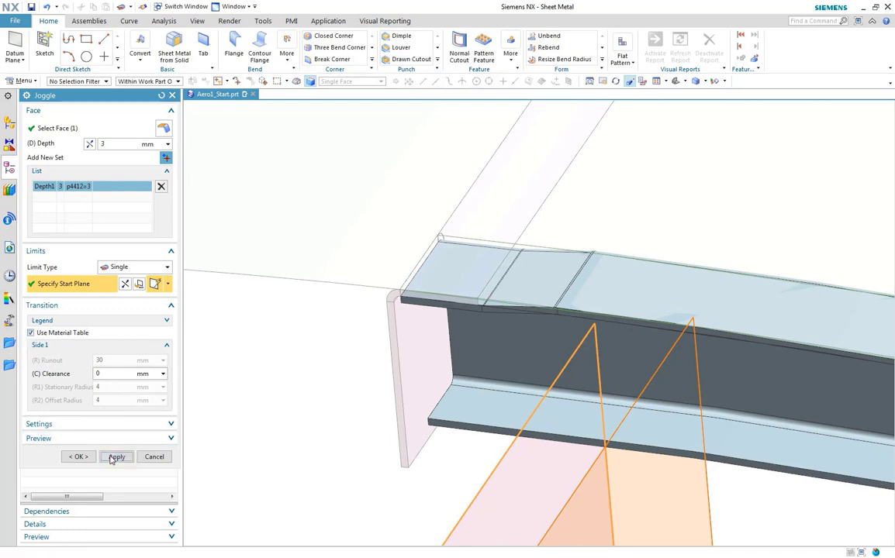
middle_drag(220, 403, 284, 417)
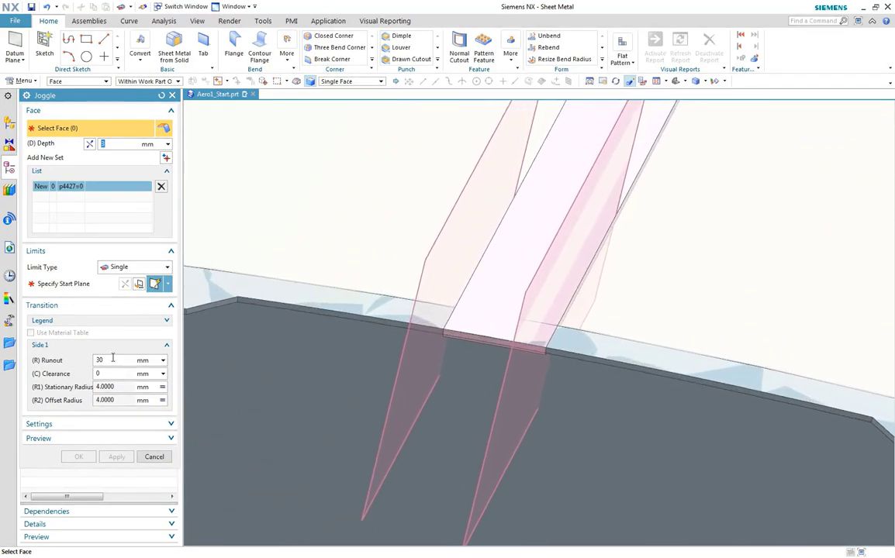
click(320, 296)
click(133, 267)
click(116, 291)
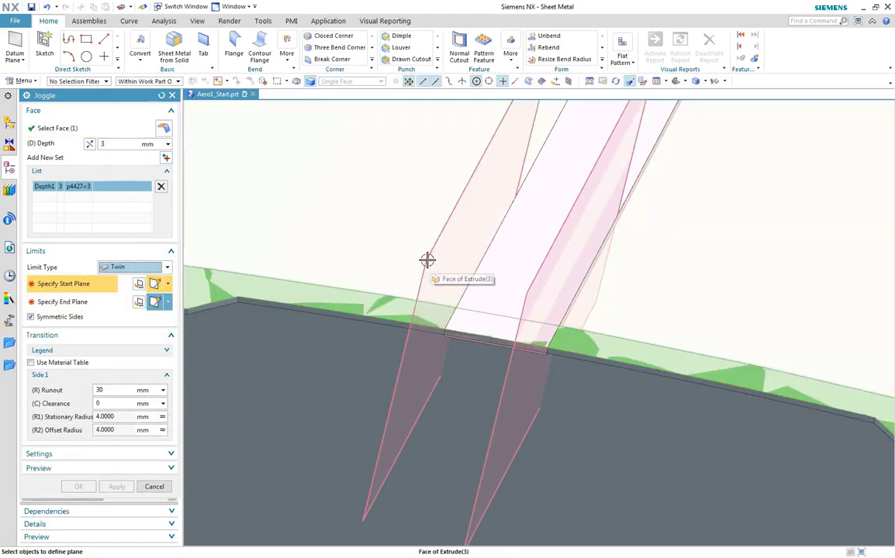
- Specify the two datum planes at the crossing strip as the start and end planes of the twin joggle
click(427, 259)
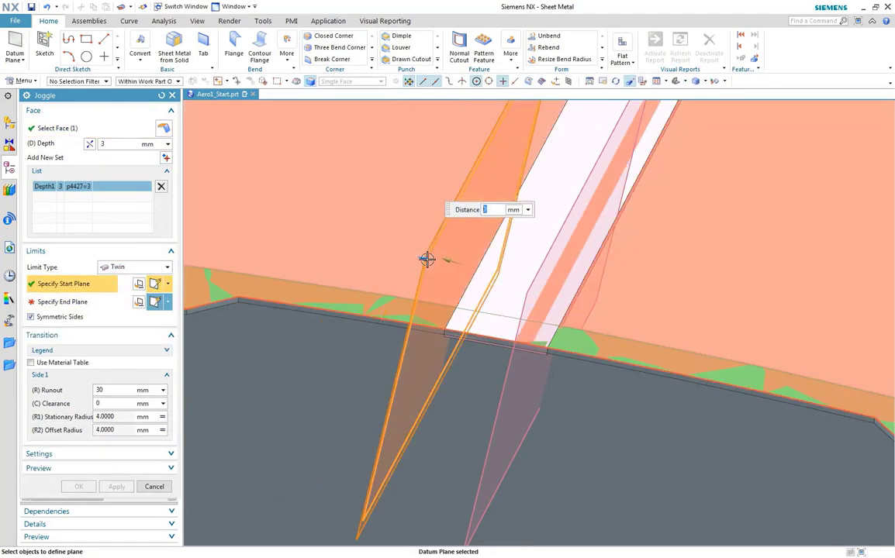
middle_click(425, 257)
click(529, 299)
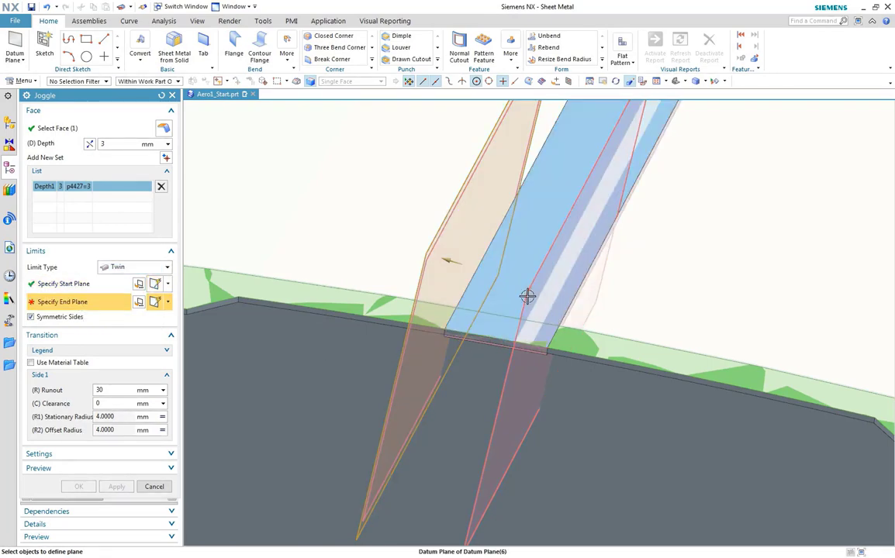
middle_drag(528, 295, 357, 236)
scroll(356, 235, up, 2)
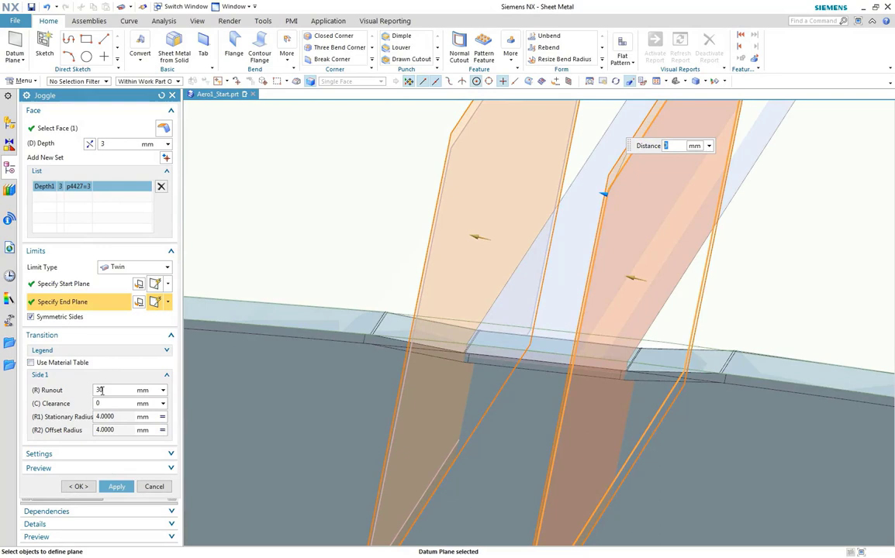
- Take the twin joggle's transition values from the material table, set depth to 4 mm and clearance to 5 mm, and create it
click(31, 362)
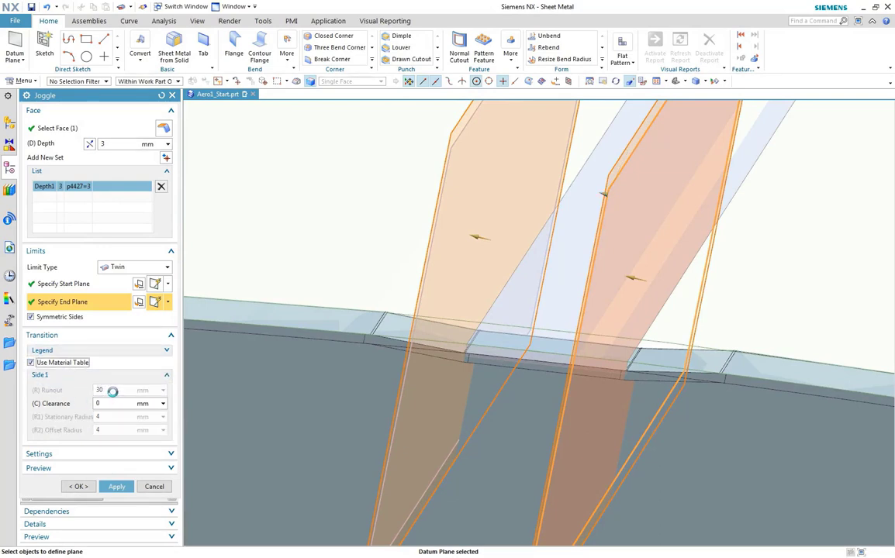
click(100, 146)
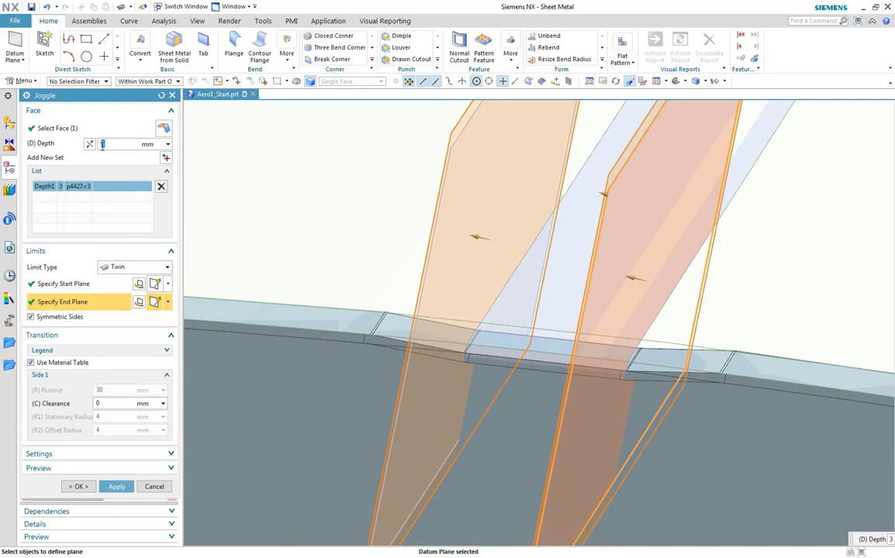
key(Tab)
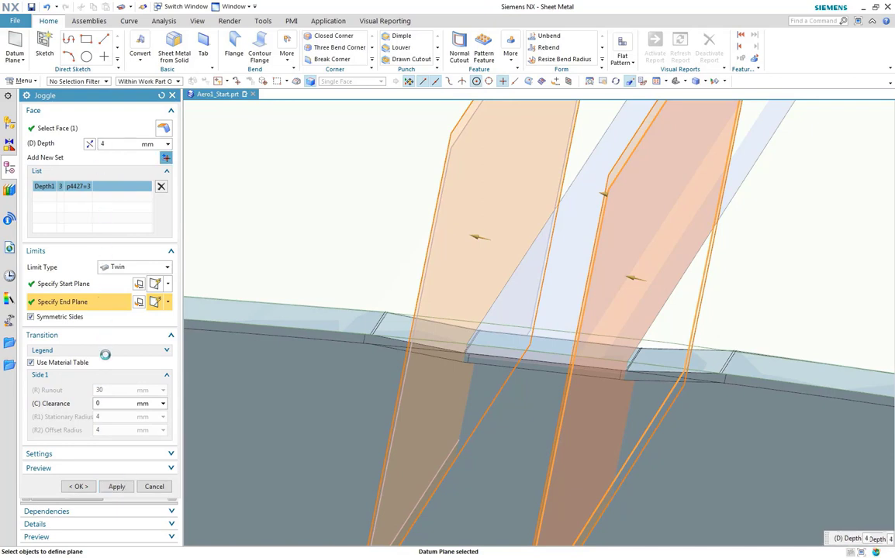
click(104, 404)
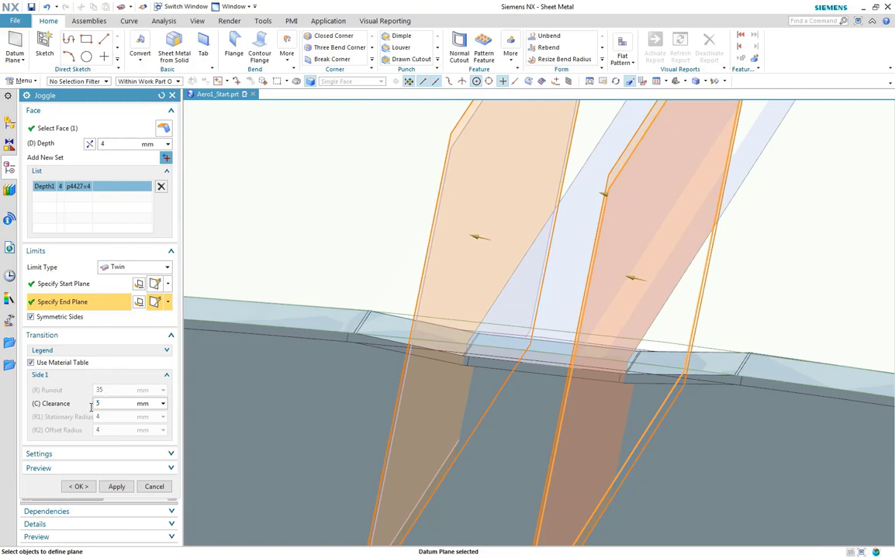
key(Return)
click(78, 487)
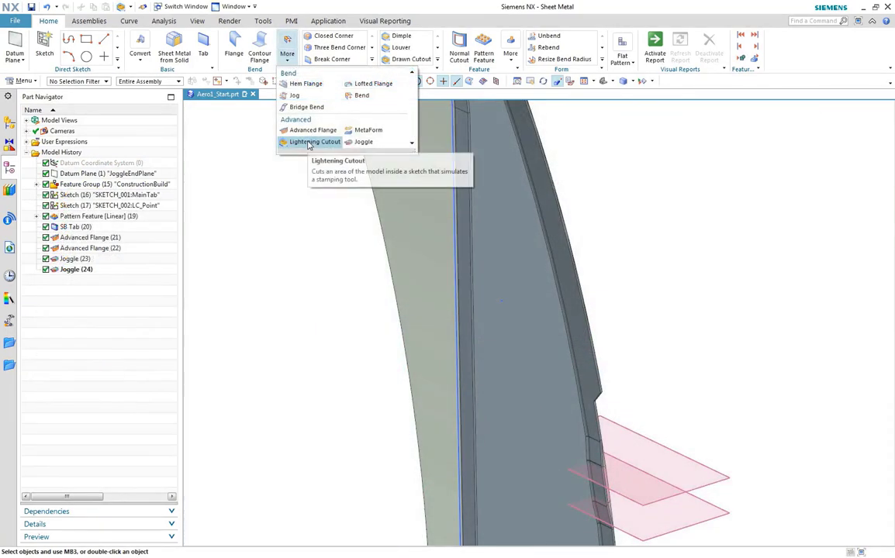
- Set up a Lightening Cutout of type Hole at the sketch point on the rib's web, with the full list of standard sizes displayed
click(311, 143)
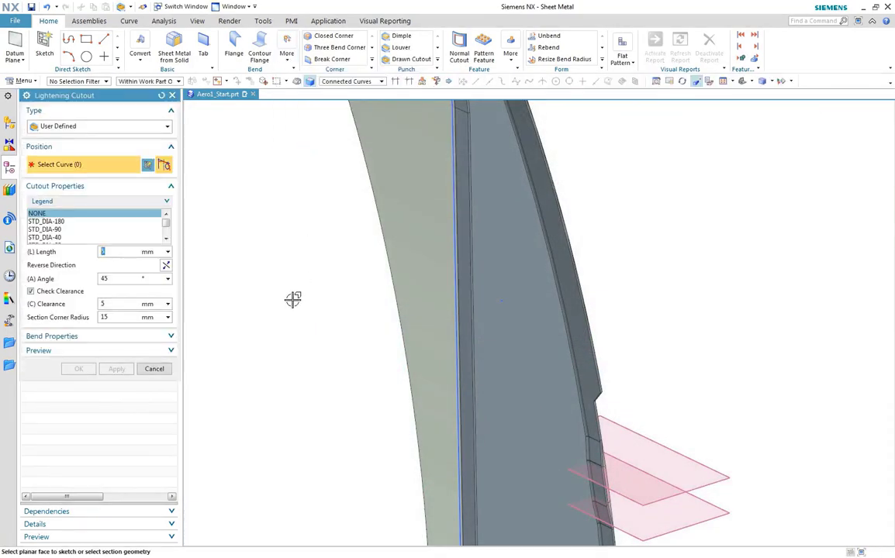
click(94, 126)
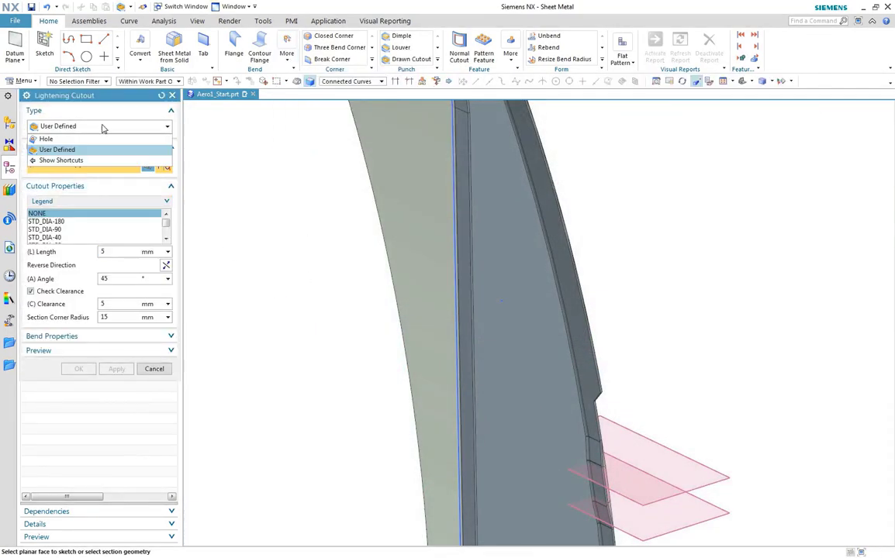
click(88, 140)
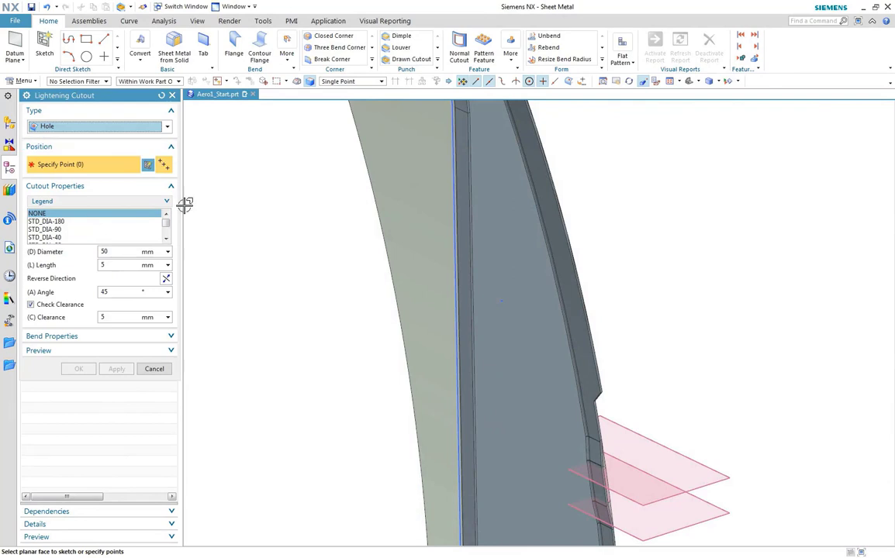
drag(340, 359, 540, 257)
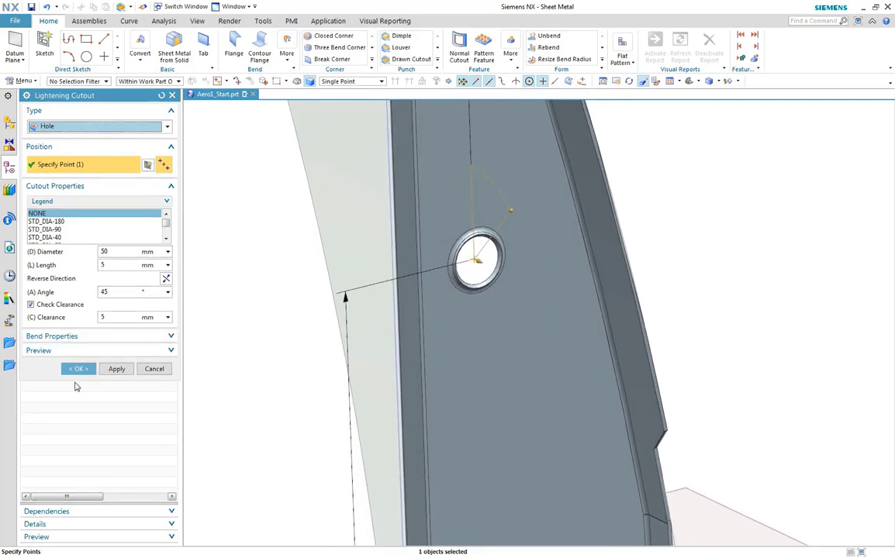
drag(76, 381, 79, 426)
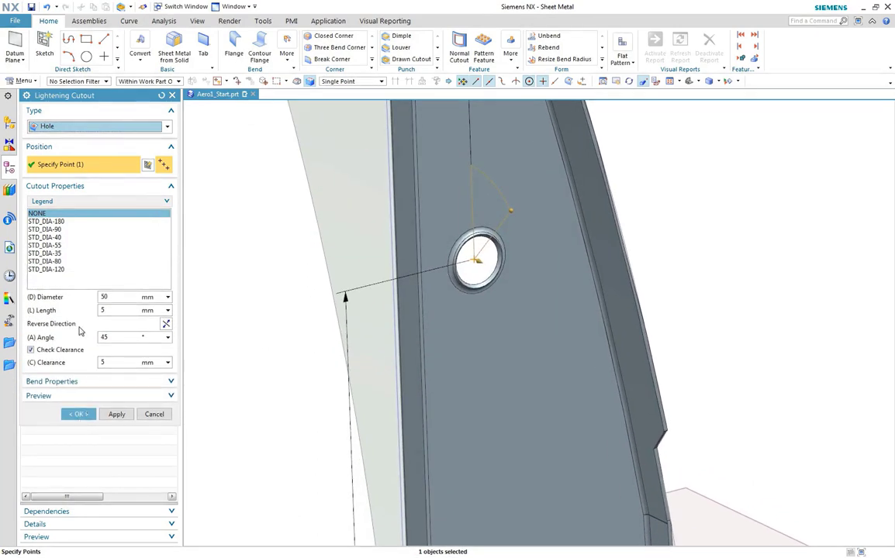
- Try the standard cutout sizes STD_DIA-35, STD_DIA-40, STD_DIA-55, STD_DIA-80 and STD_DIA-120 on the web hole
click(65, 254)
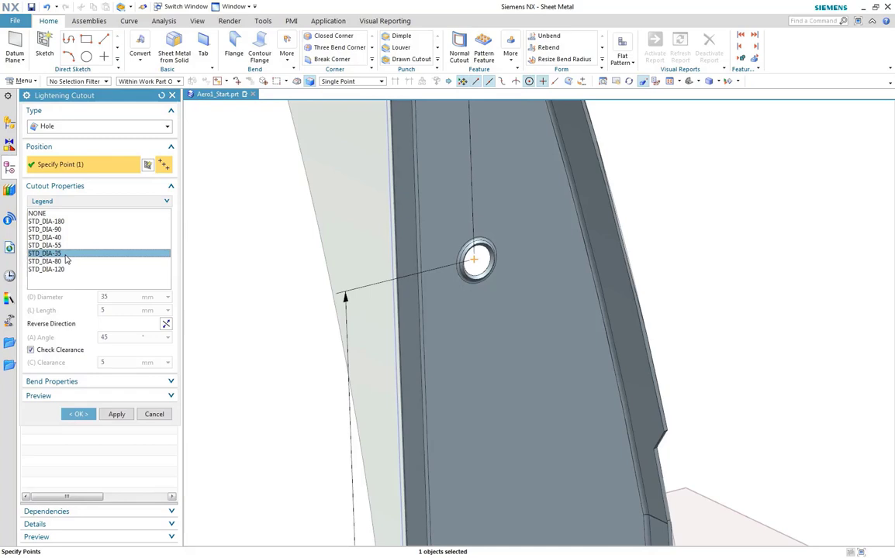
click(66, 237)
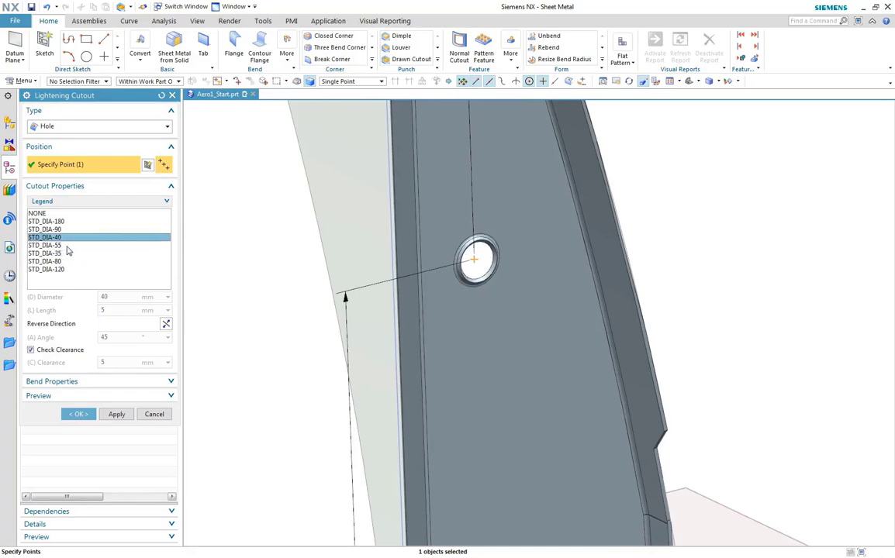
click(67, 246)
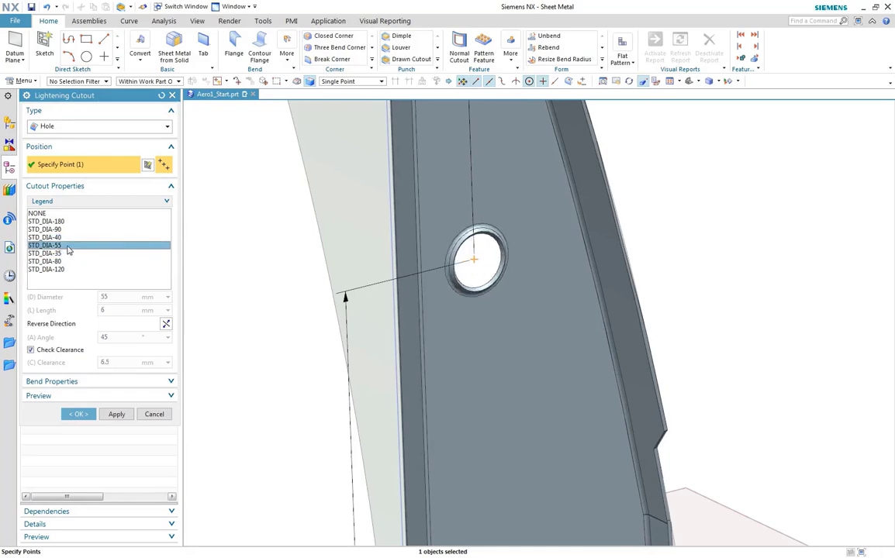
click(64, 262)
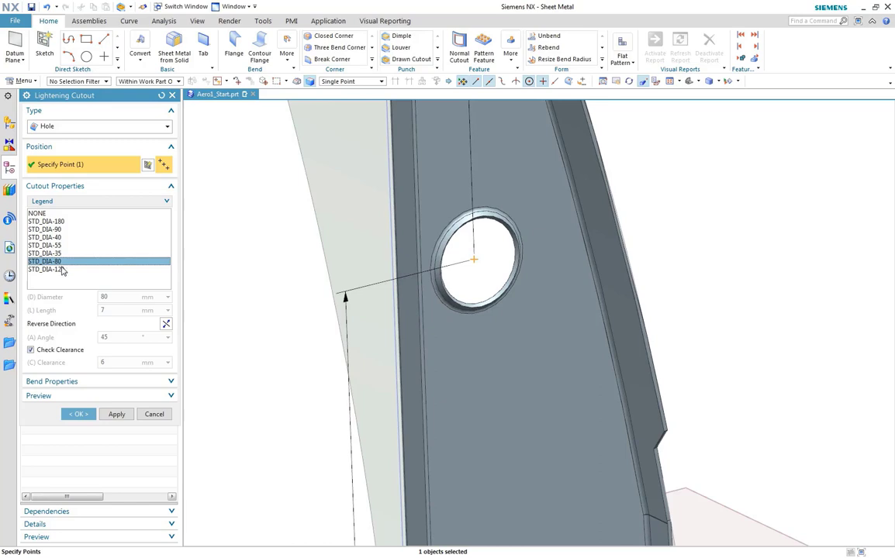
click(62, 271)
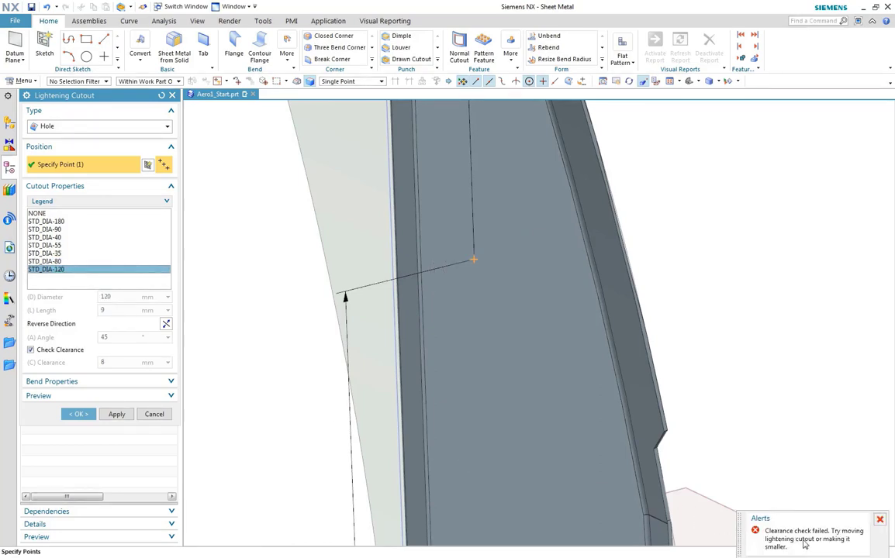
- Use the STD_DIA-80 standard for the lightening cutout and create it
click(60, 261)
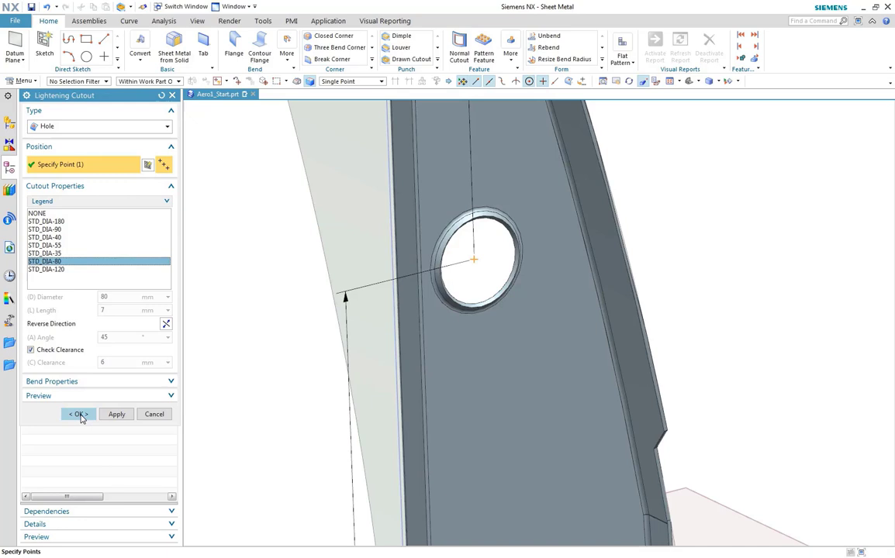
click(167, 325)
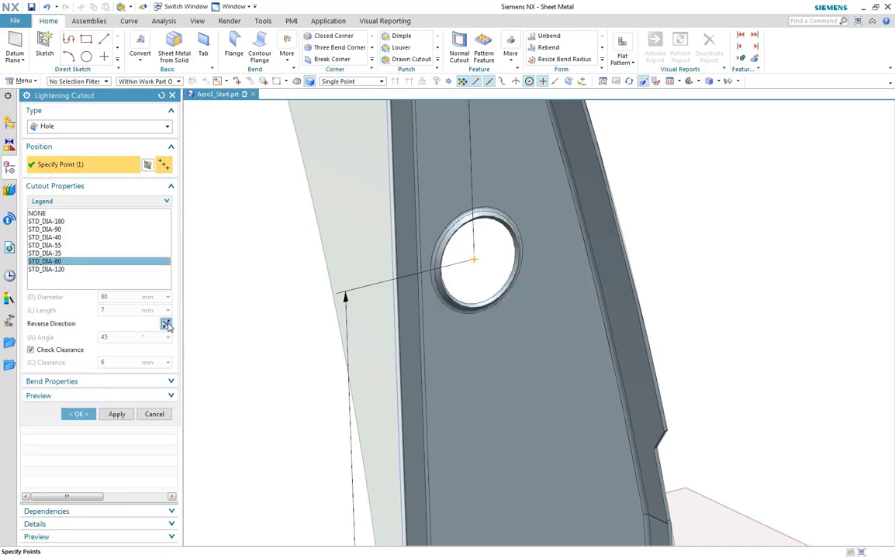
click(81, 414)
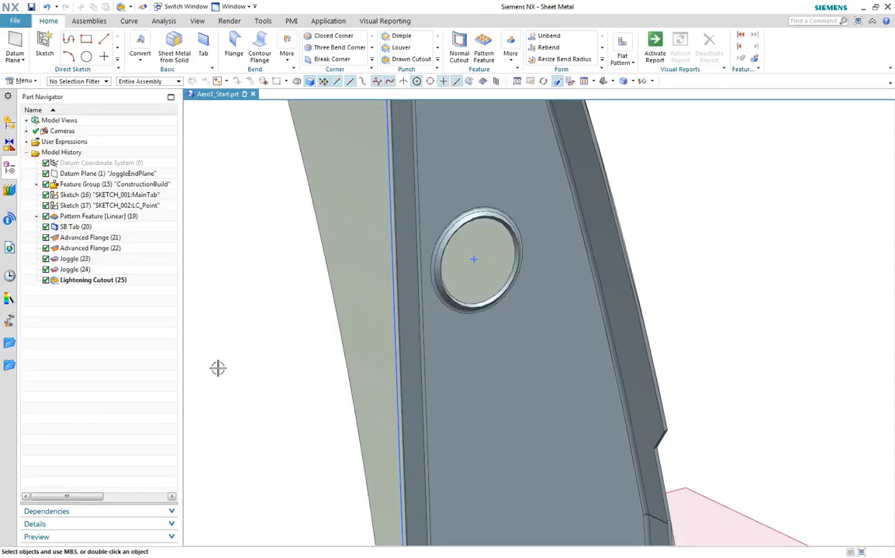
- Create a linear pattern of the lightening cutout along the Z-axis, with a count of 4 and a 500 mm pitch
key(ctrl+f)
middle_drag(227, 342, 337, 175)
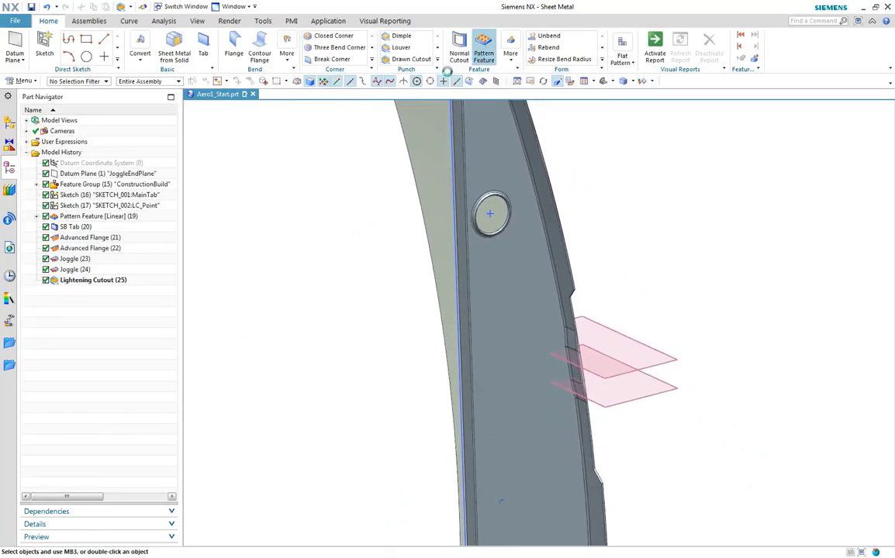
click(483, 46)
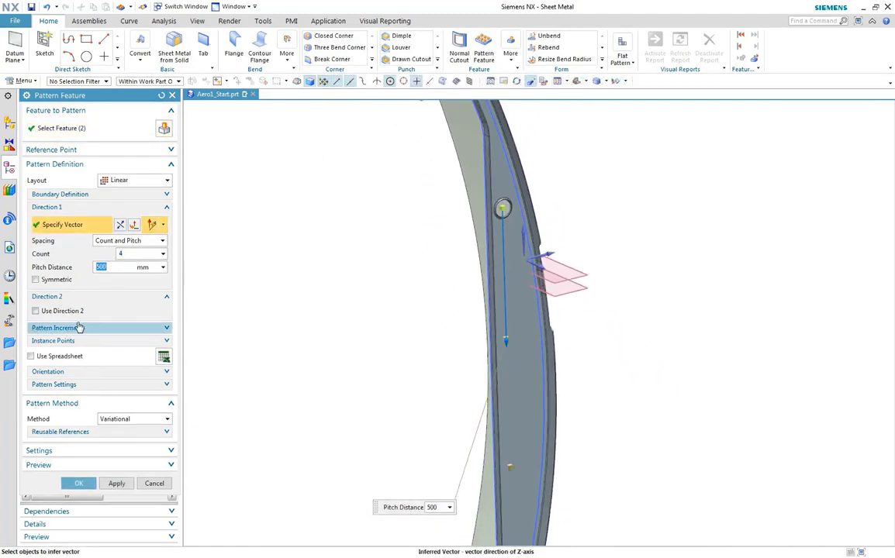
click(72, 485)
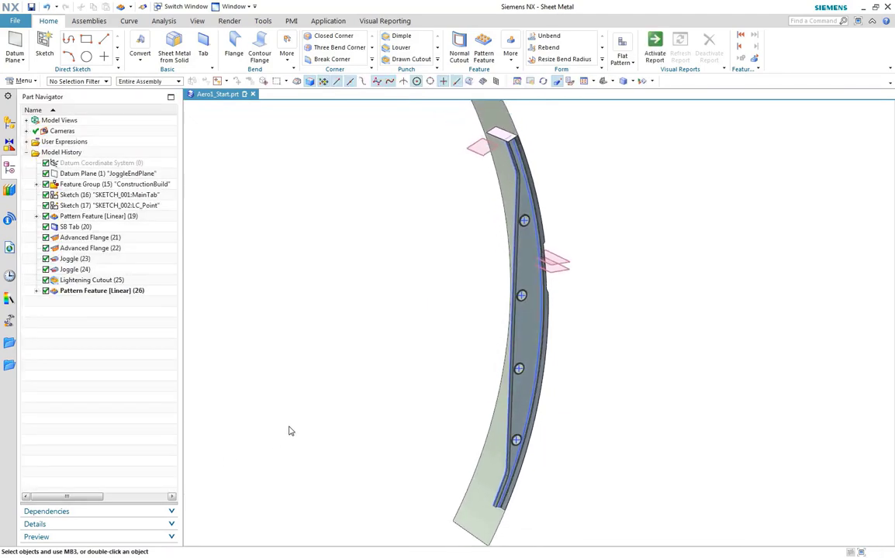
- Create a Flat Pattern of the rib using the main web face as the upward face
click(633, 63)
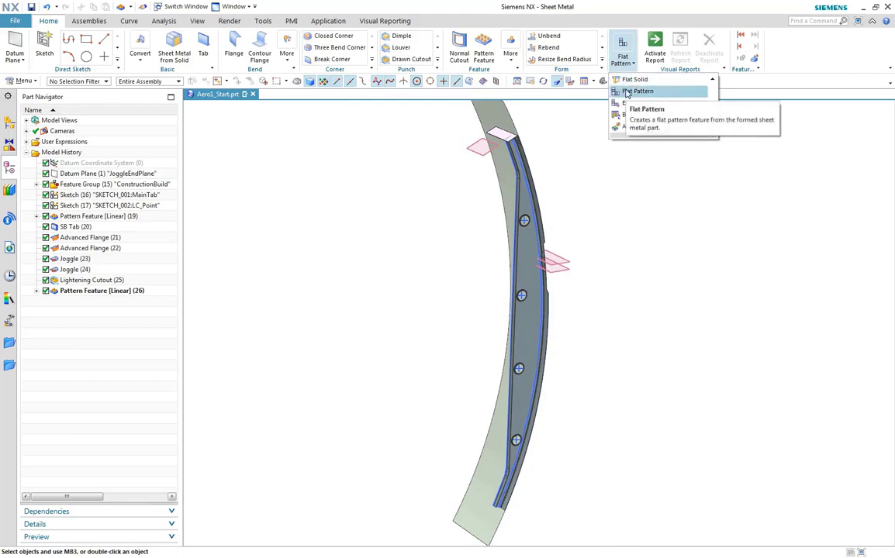
click(632, 89)
click(526, 254)
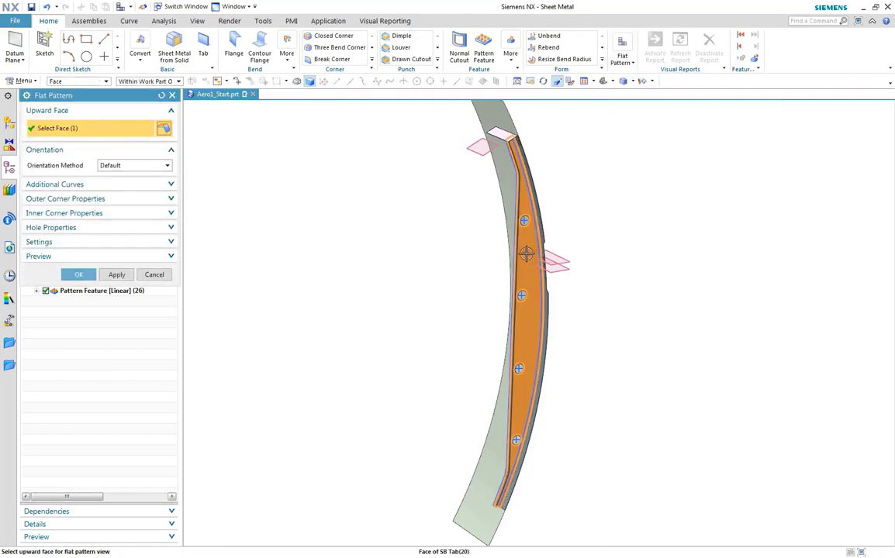
click(78, 275)
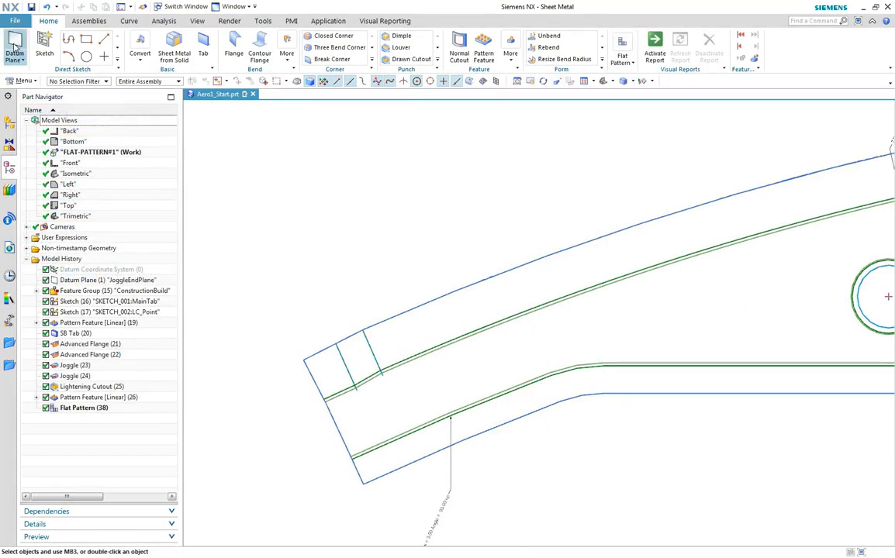
- Examine the Flat Pattern Display curve settings in the Sheet Metal preferences and leave them without changes
click(14, 21)
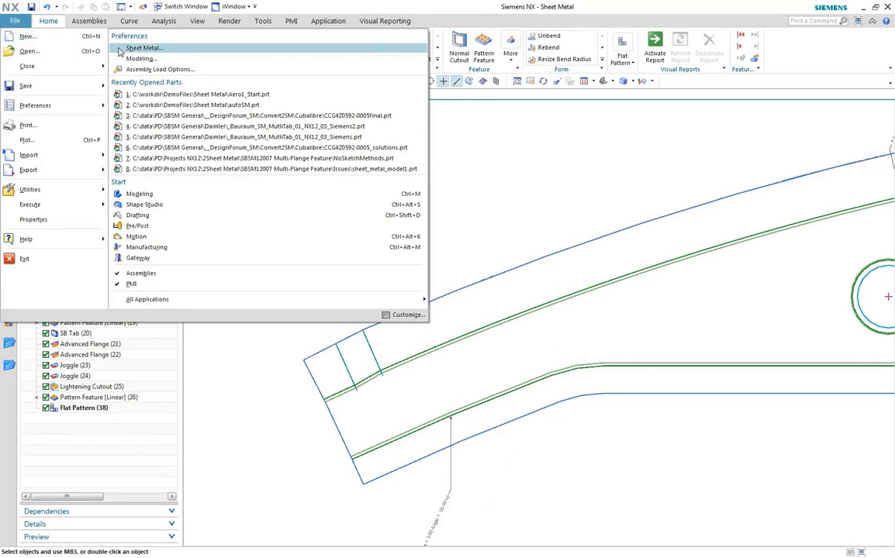
click(128, 48)
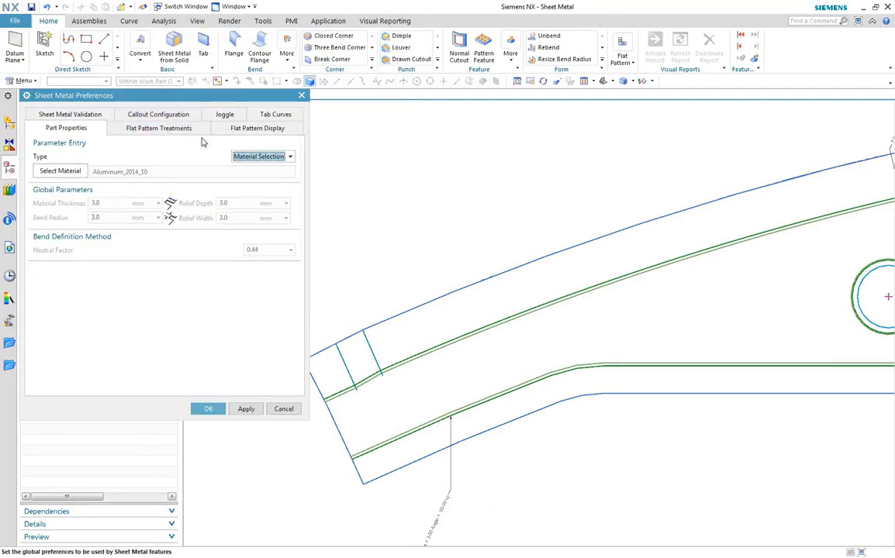
click(234, 131)
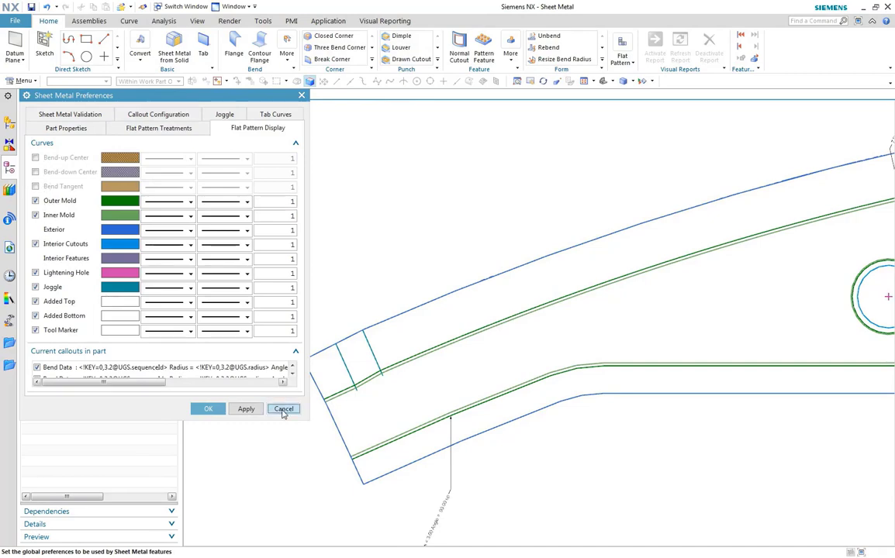
click(284, 409)
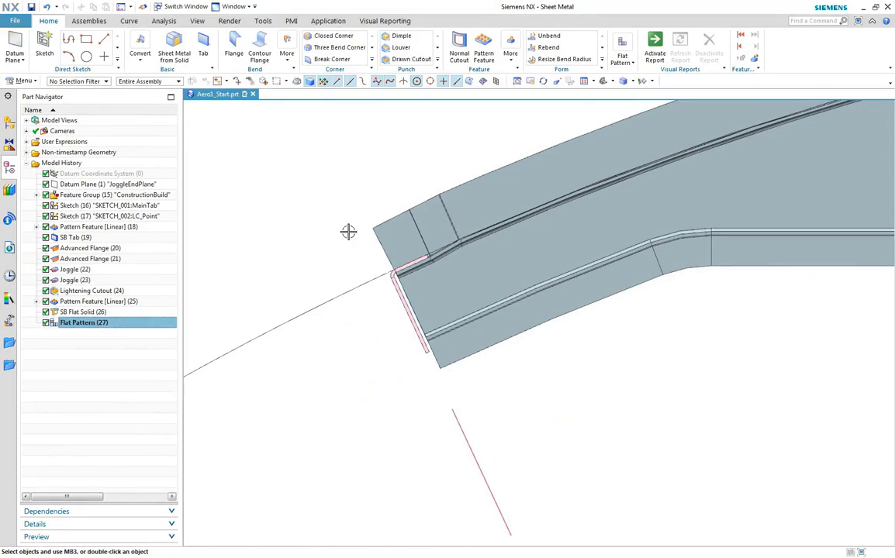
scroll(348, 231, up, 5)
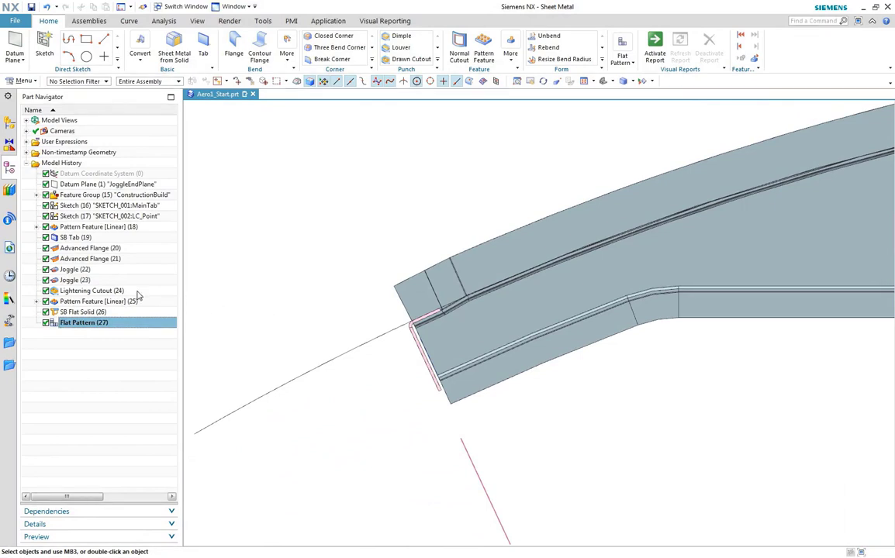
- Set the start edge angle of Advanced Flange (21) along the rib's lower edge to 5 degrees
click(92, 259)
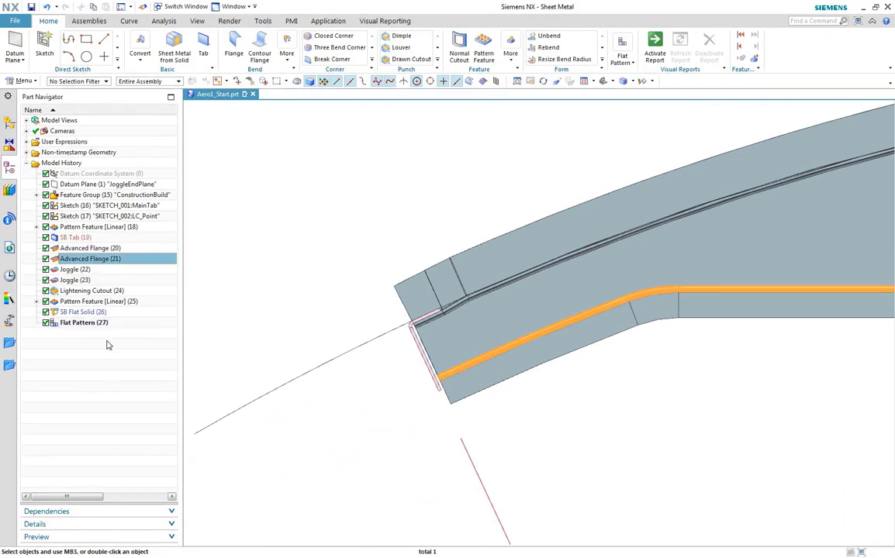
click(171, 524)
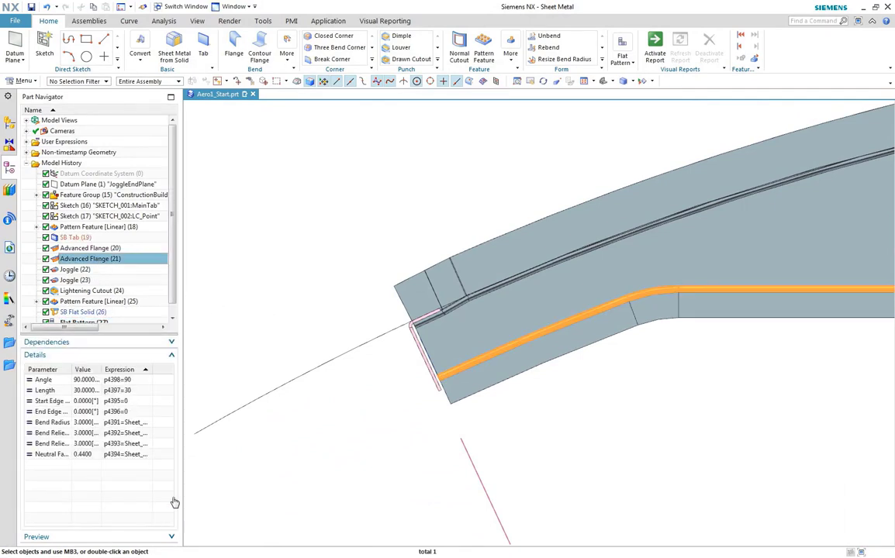
double_click(138, 401)
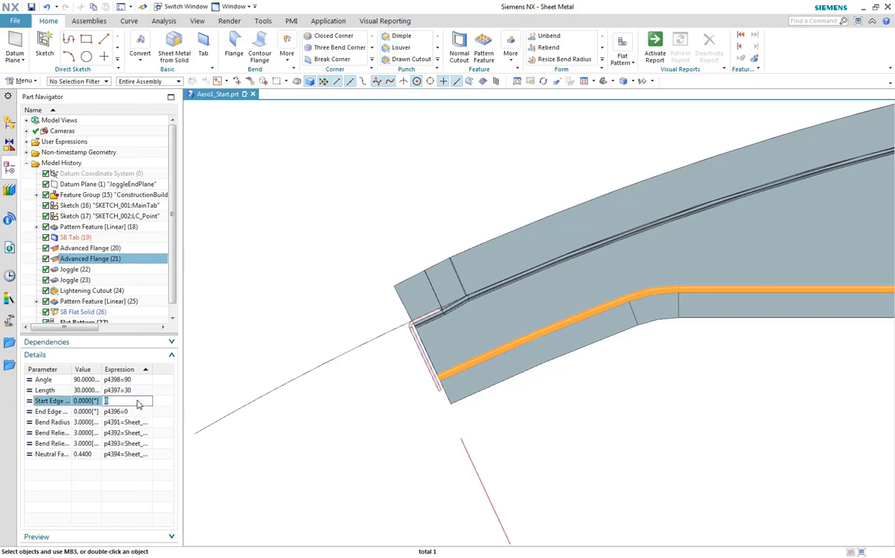
key(Return)
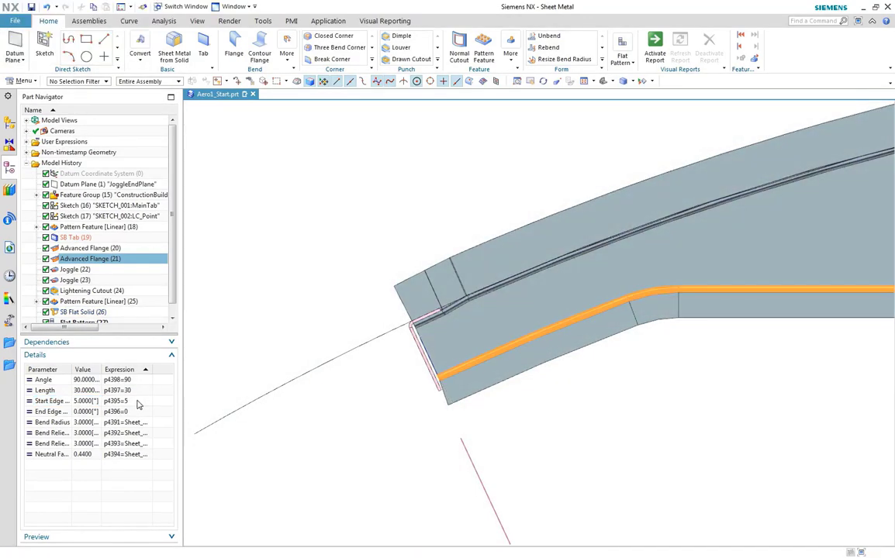
- Set the lower flange's start edge angle back to 0 degrees
double_click(128, 401)
text(0)
key(Return)
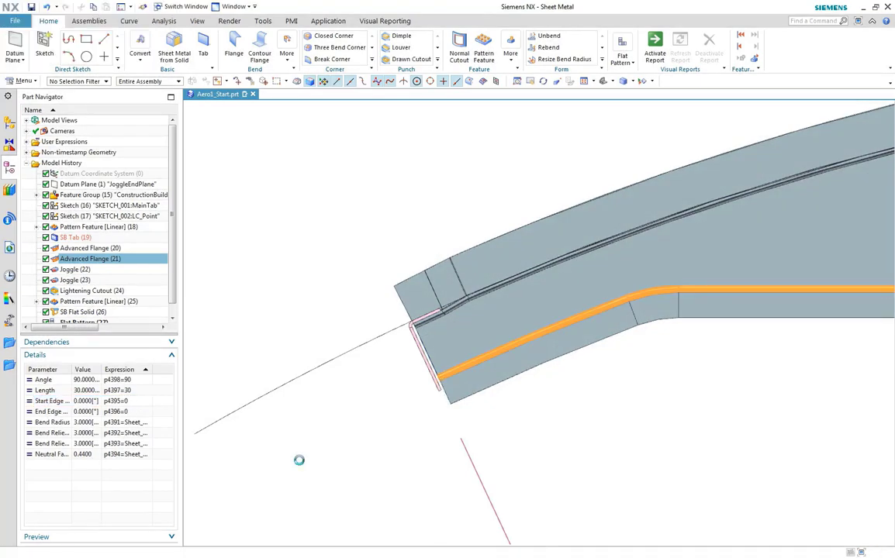
- Open the Joggle settings in the Sheet Metal preferences to view the joggle properties and compensation thresholds
click(11, 22)
click(130, 54)
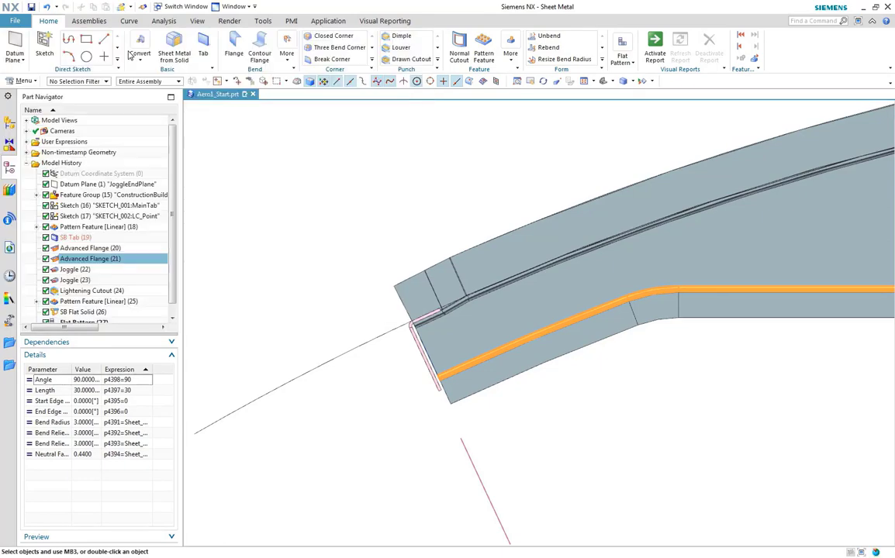
click(227, 116)
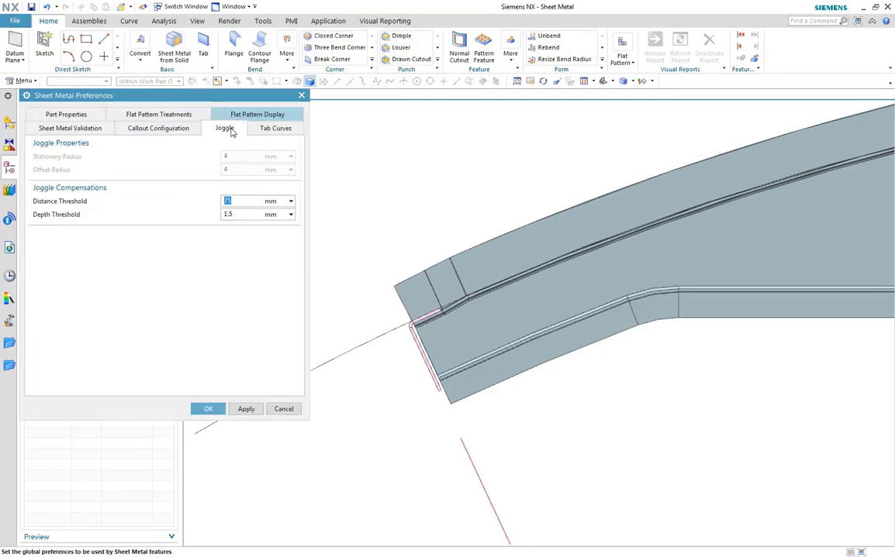